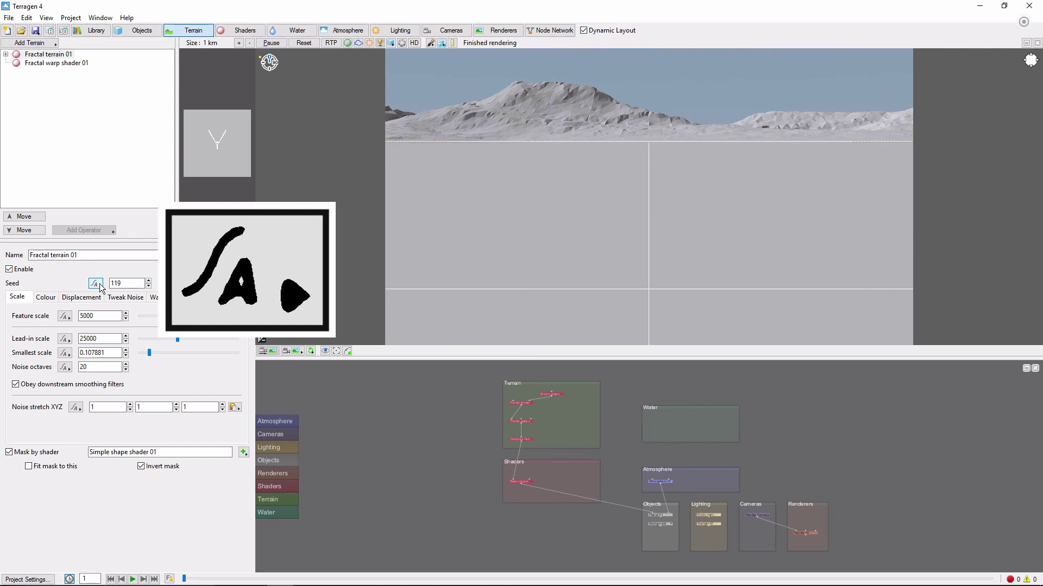
Review the Shaders, Water and Atmosphere settings, finishing on the Lighting list with Enviro light and Sunlight 01
left_click(255, 31)
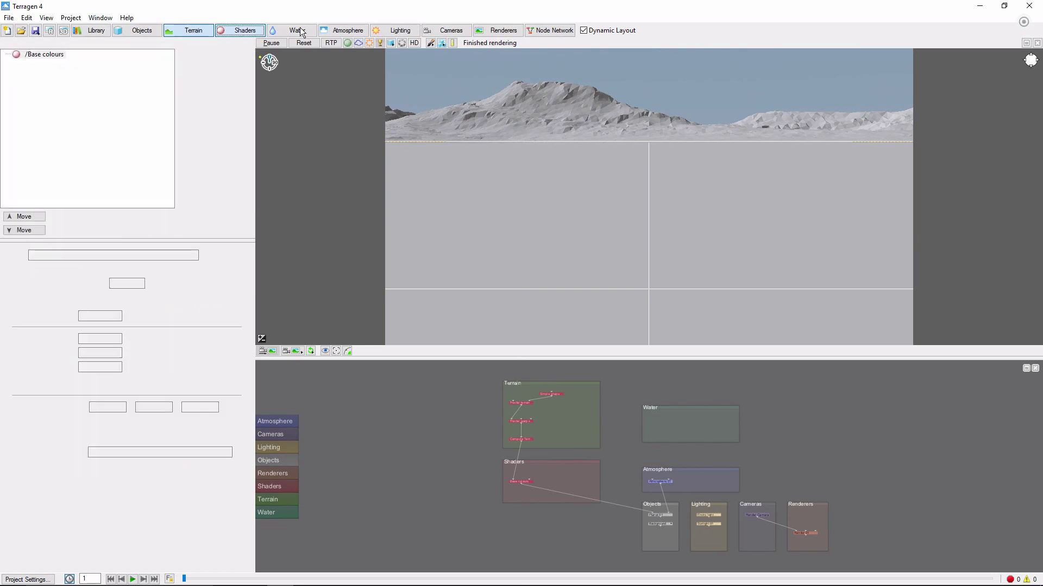
left_click(298, 31)
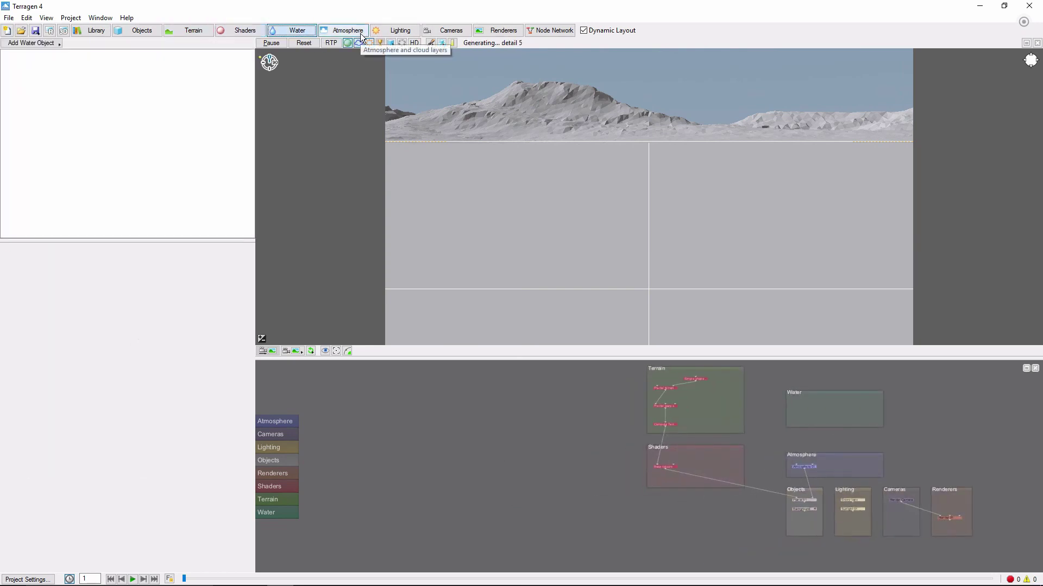
left_click(361, 37)
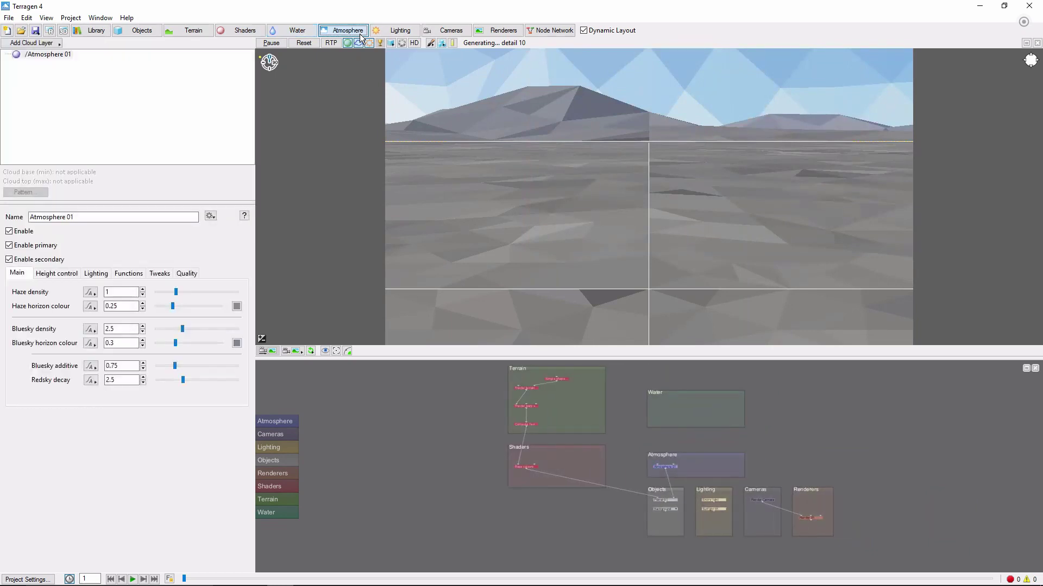
left_click(405, 37)
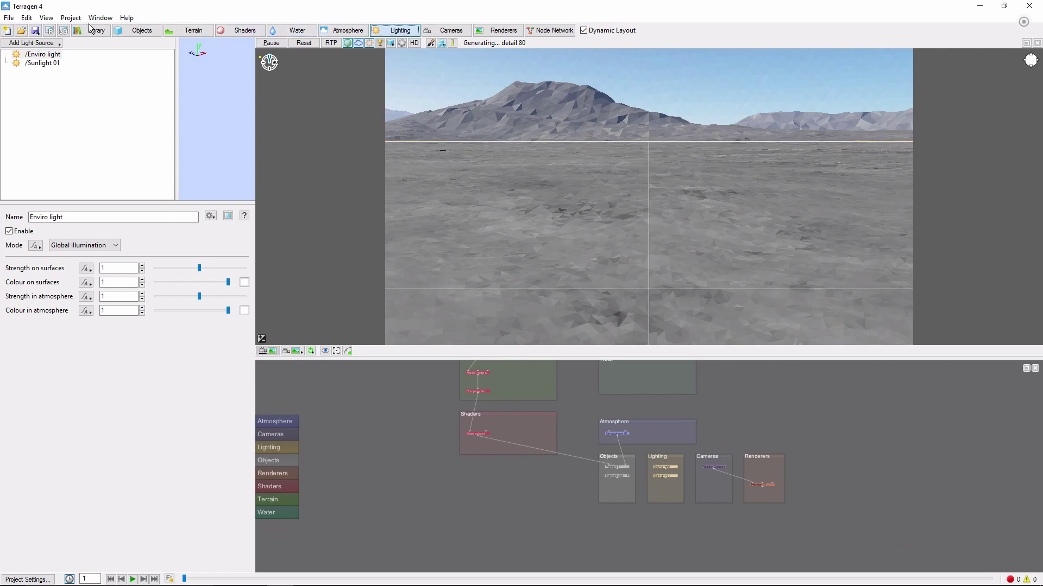
Show the Animation Panel for frames 1–100, then return to Fractal terrain 01's settings
left_click(46, 18)
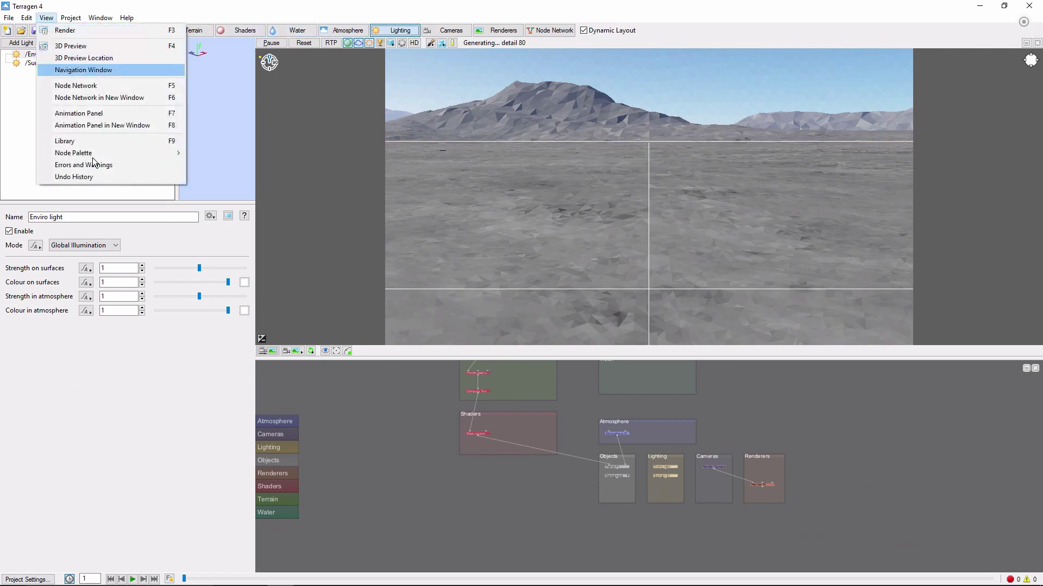
left_click(96, 114)
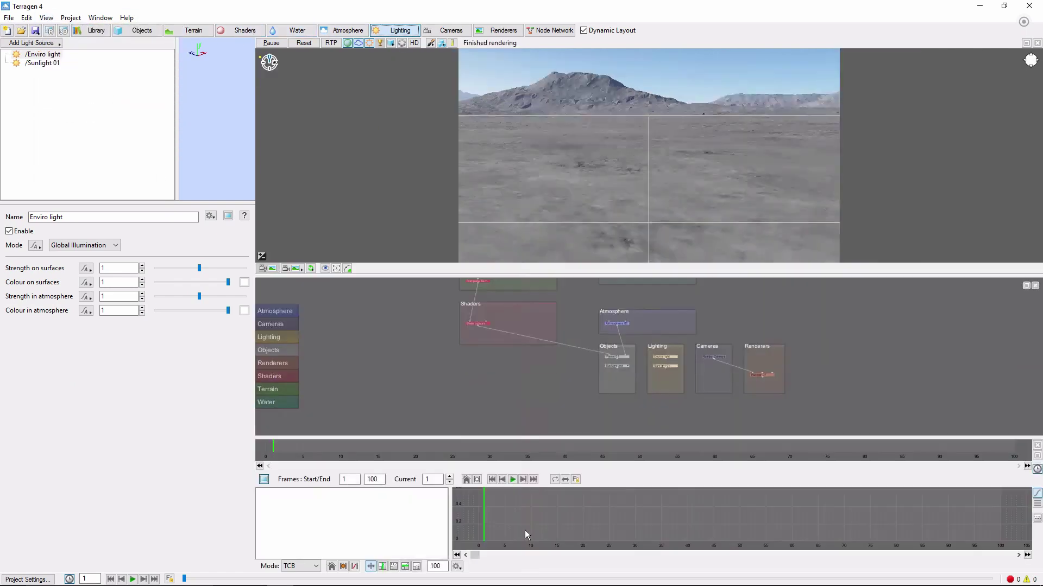
left_click(433, 481)
left_click(193, 30)
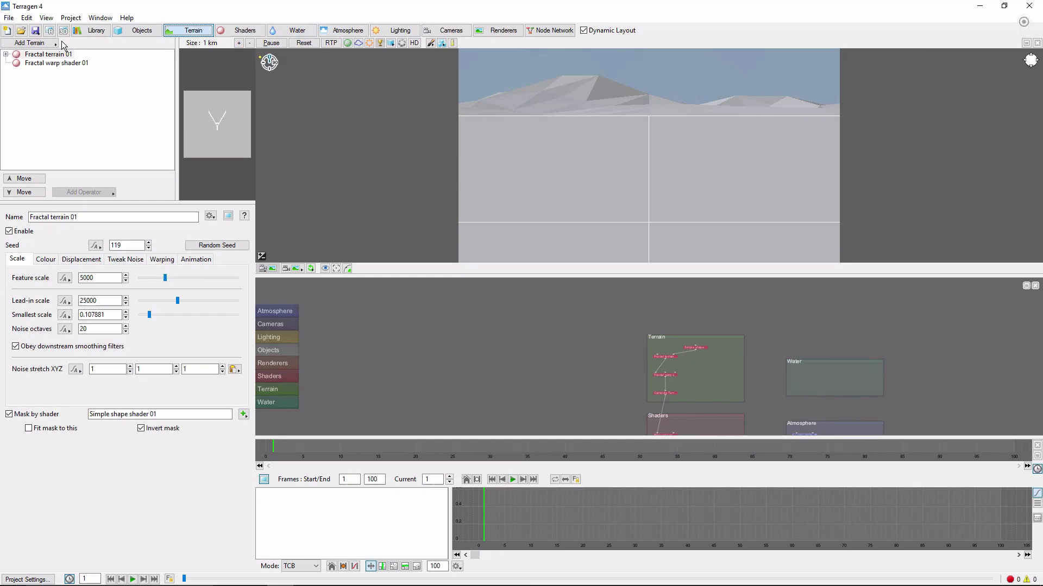
Add an Alpine fractal shader v2 displacement, creating Alpine fractal shader v2 01
left_click(55, 44)
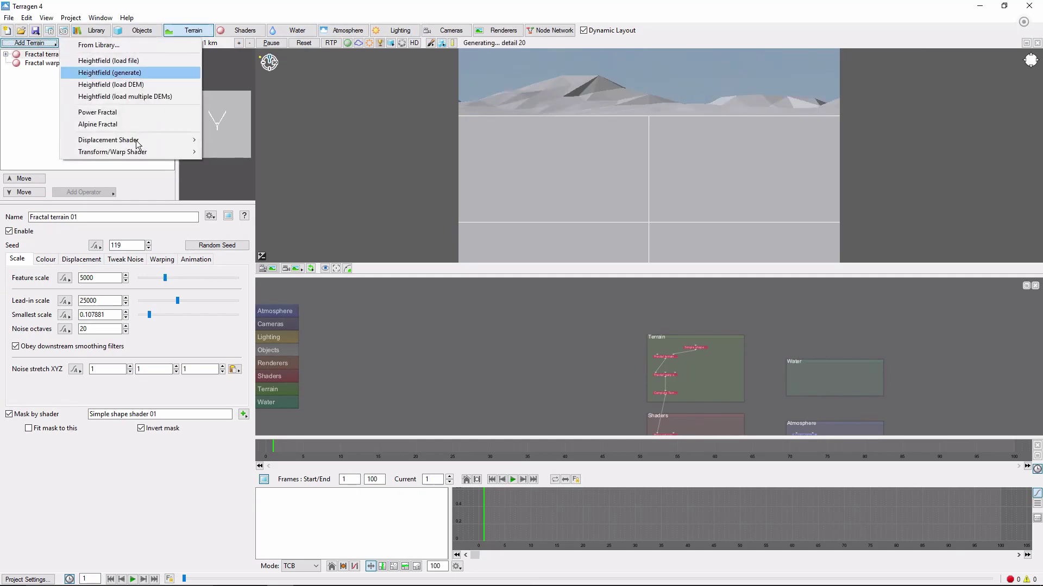
mouse_move(138, 144)
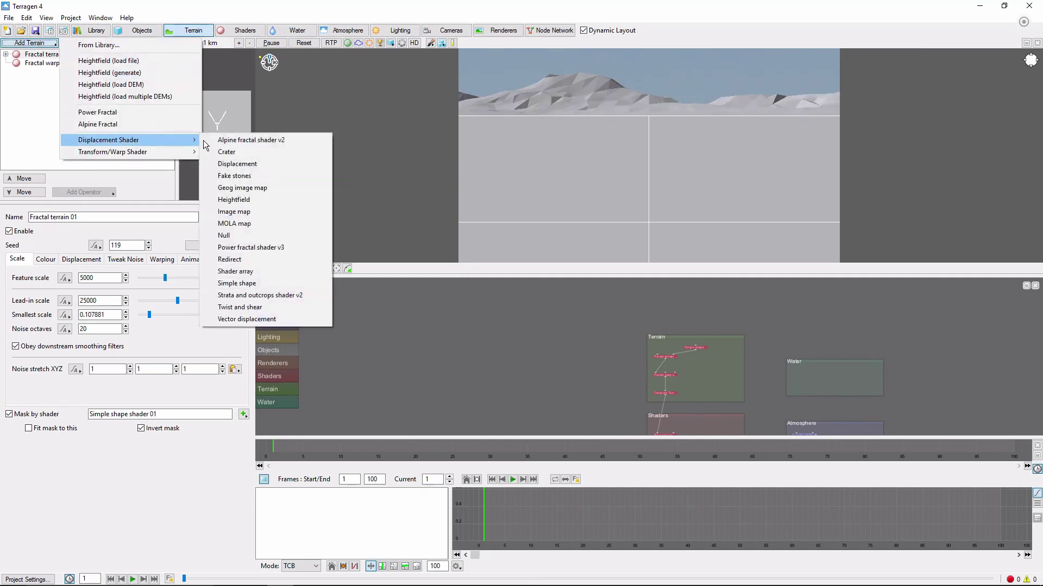
left_click(271, 141)
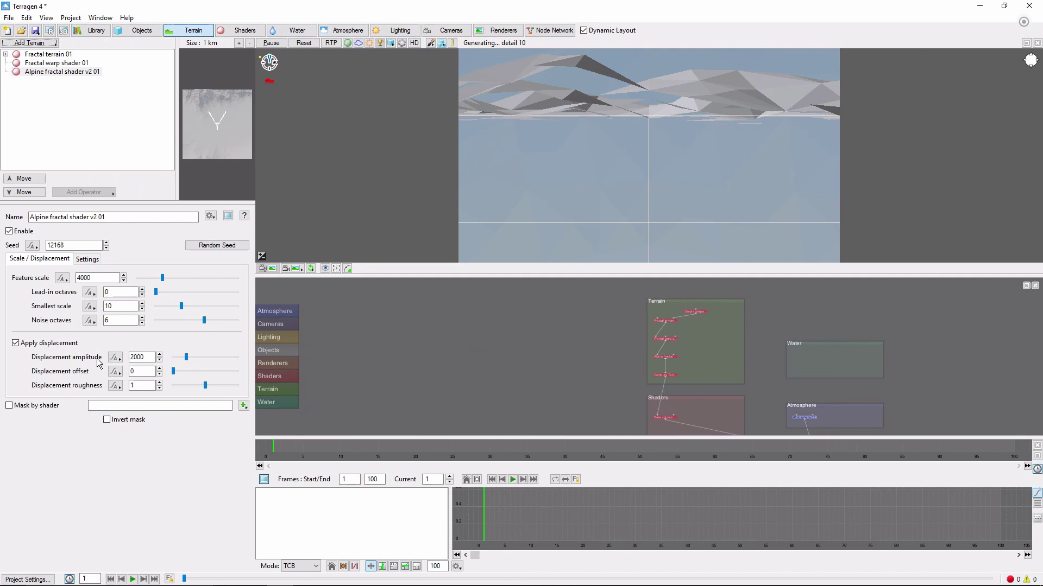
Set displacement amplitude to 0 and key it at frame 1
double_click(153, 357)
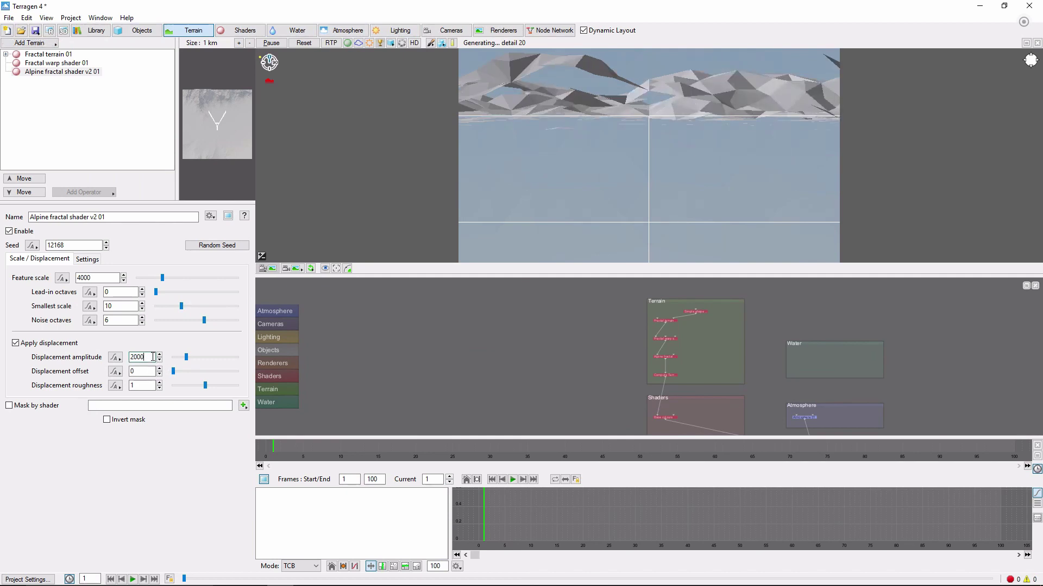
type("0")
key("Return")
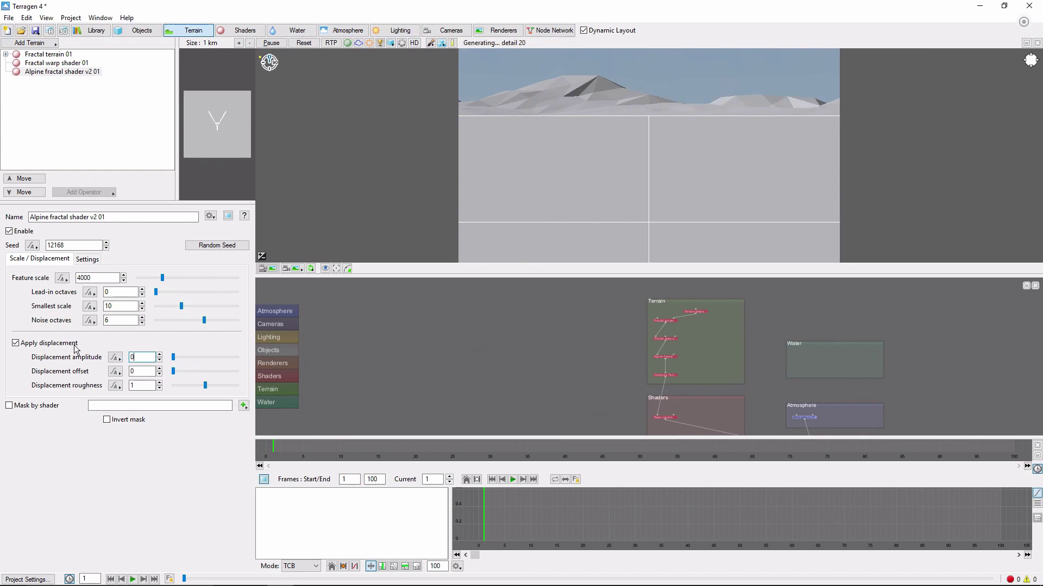
left_click(114, 358)
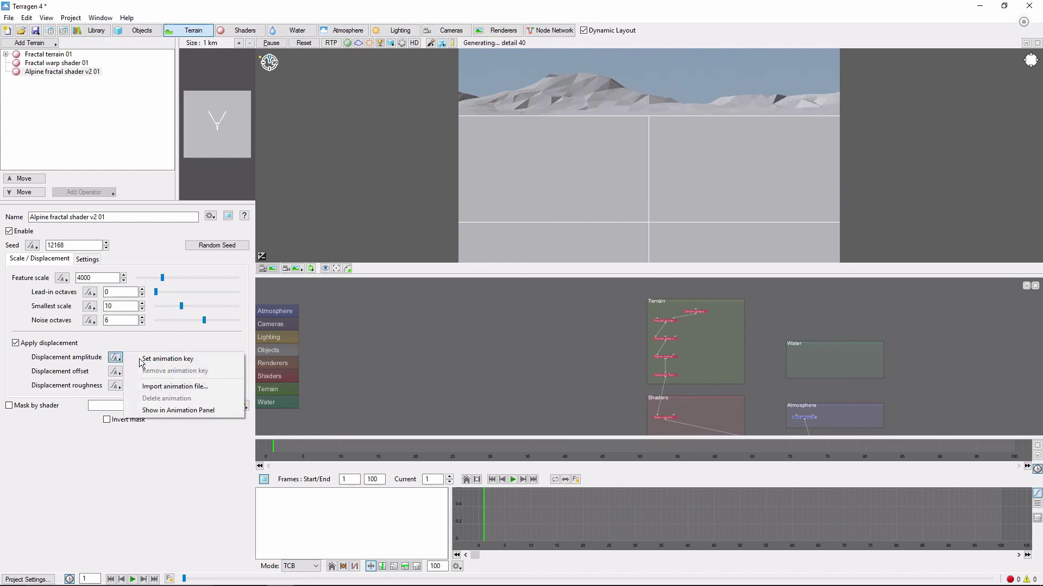
left_click(166, 360)
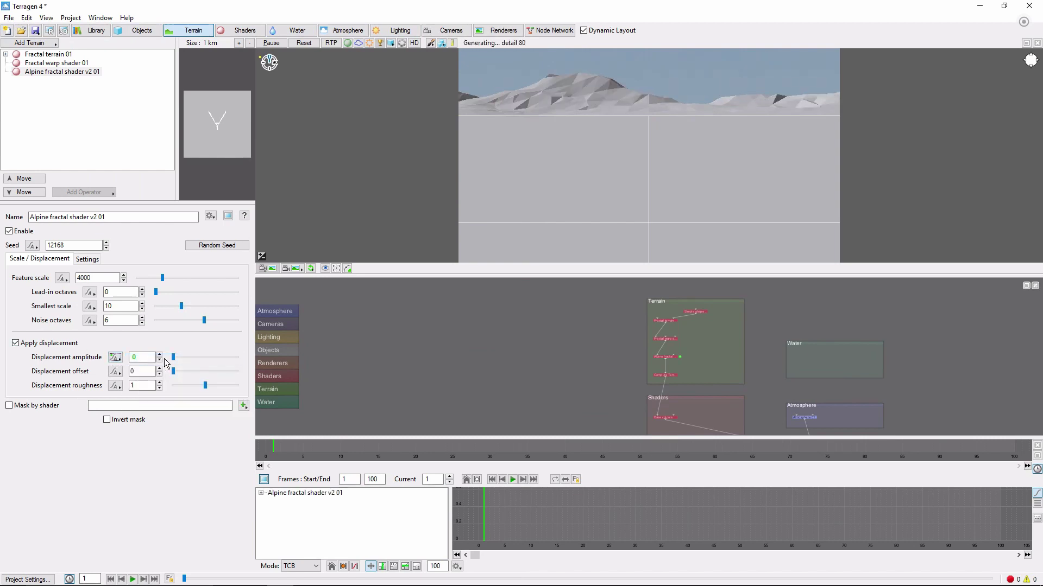
At frame 100, set displacement amplitude to 2500 and key it
left_click(534, 480)
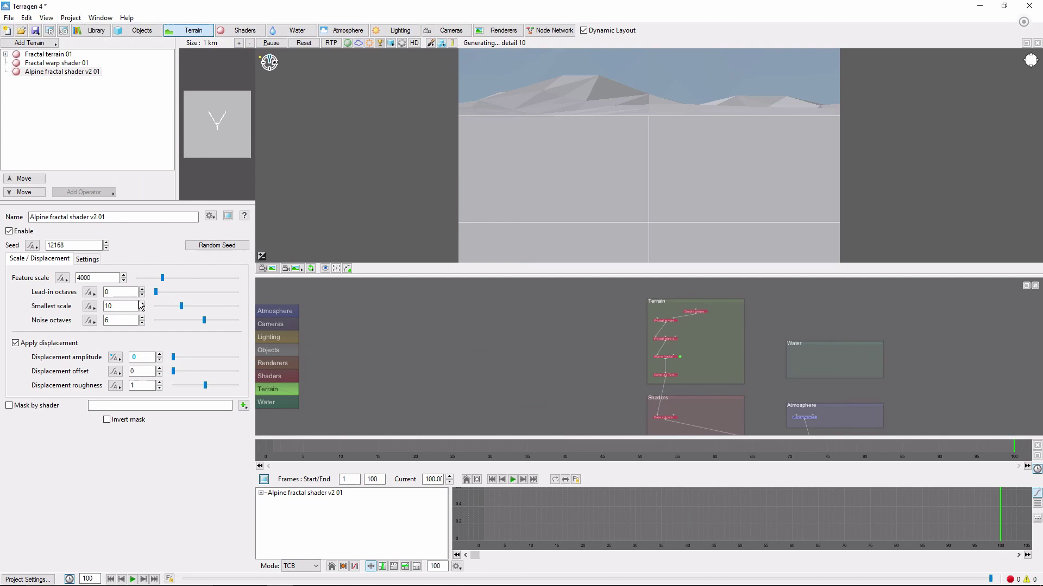
double_click(137, 357)
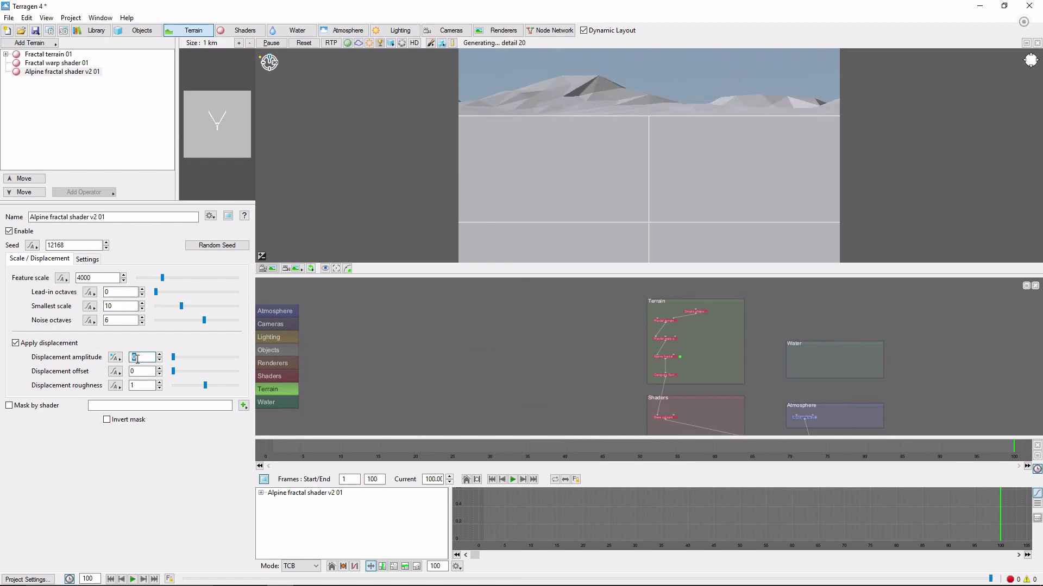
type("2500")
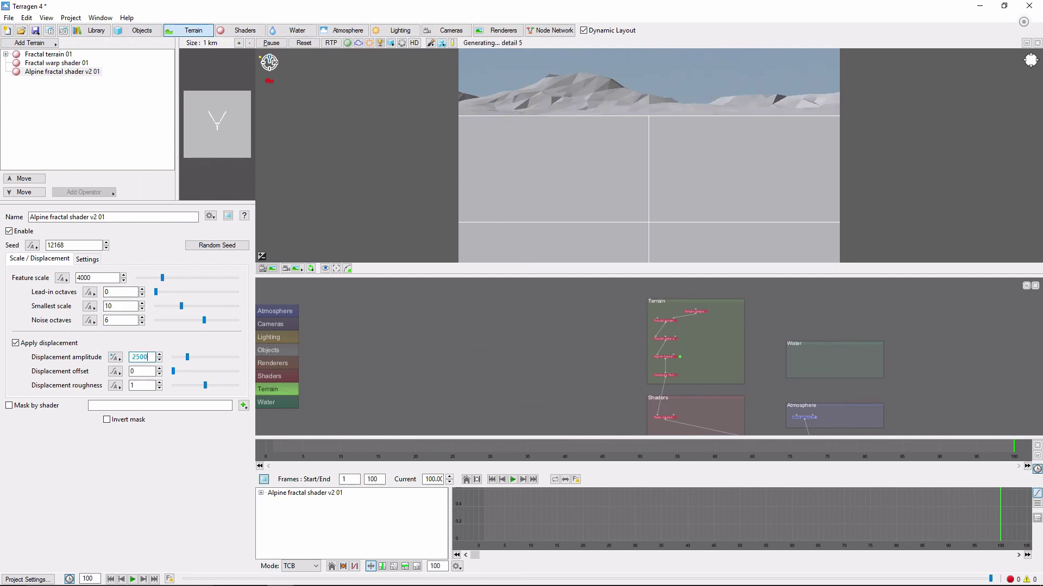
left_click(115, 357)
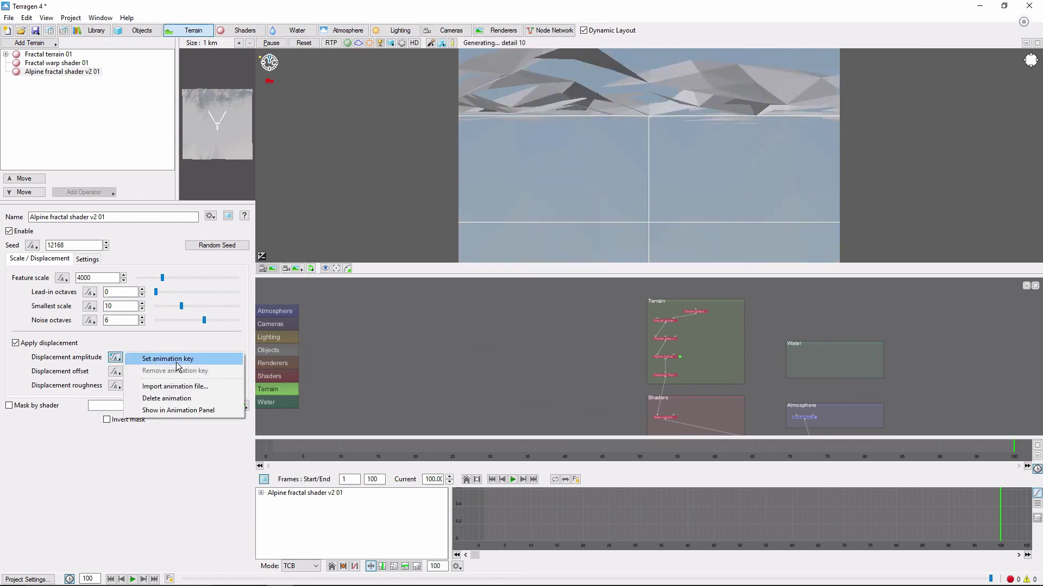
left_click(176, 360)
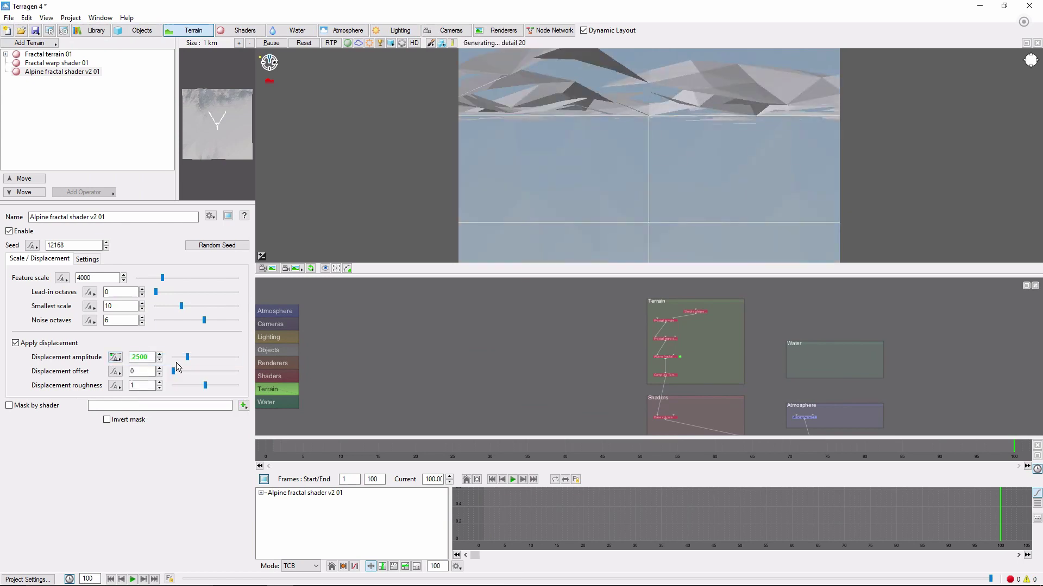
Check the interpolation at frame 50, then return to frame 1
left_click(492, 479)
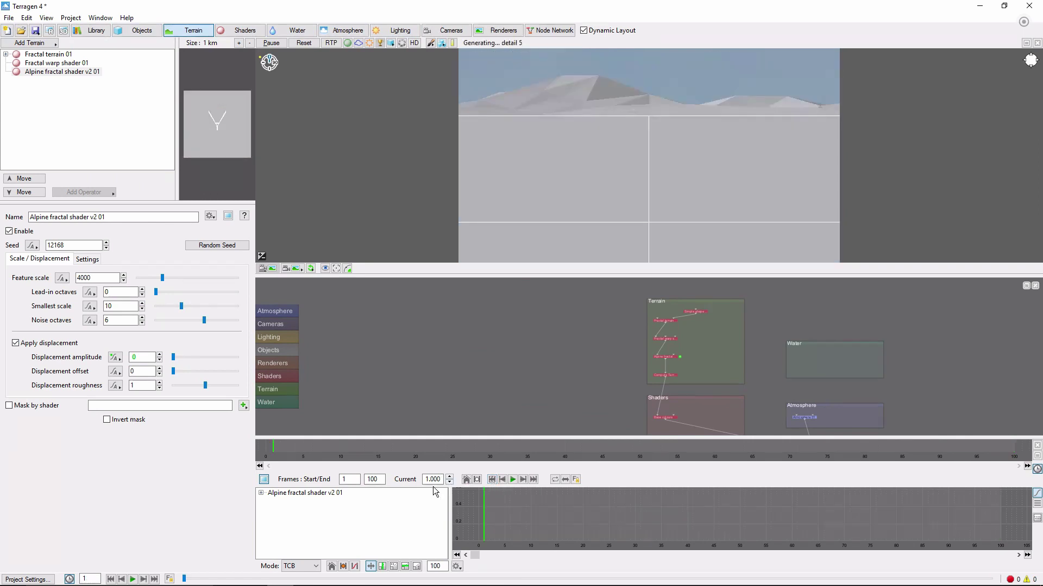
double_click(433, 480)
type("50")
key("Return")
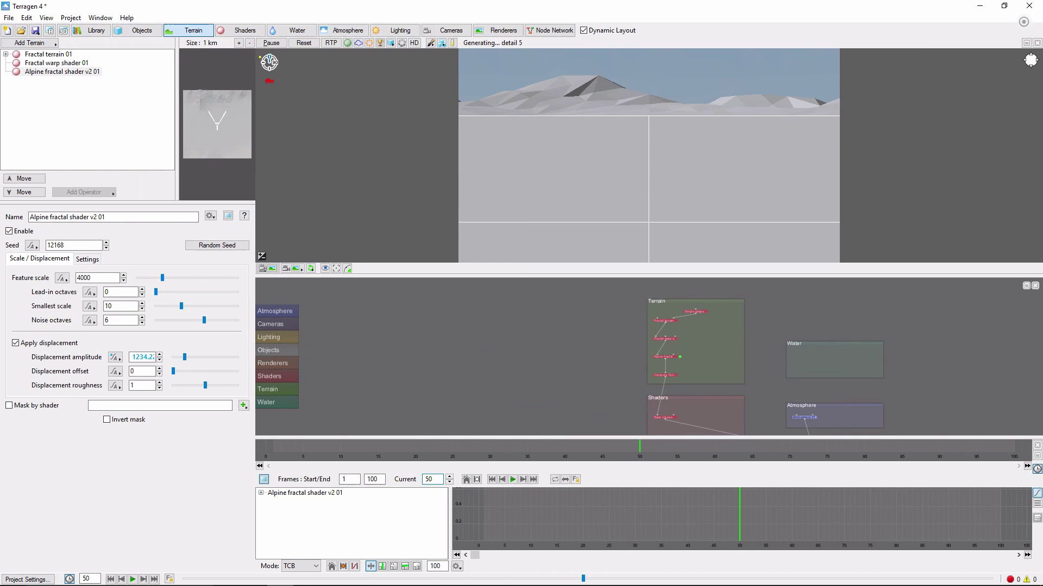
left_click(492, 479)
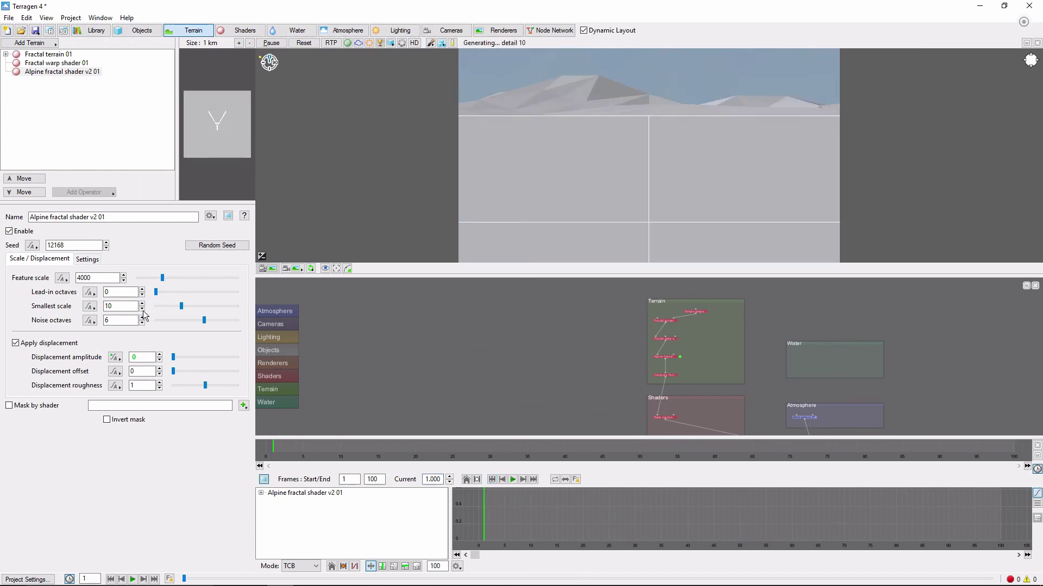
Set the alpine shader's Noise octaves to 0 at frame 1
double_click(130, 324)
type("0")
key("Return")
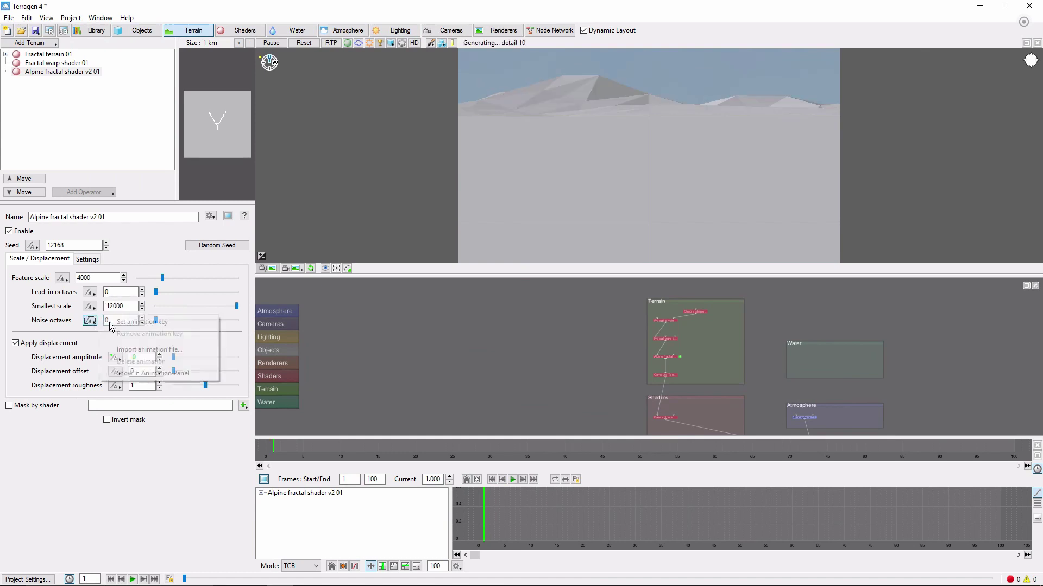
At frame 100, set Noise octaves to 6 and key it, then return to frame 1
left_click(537, 481)
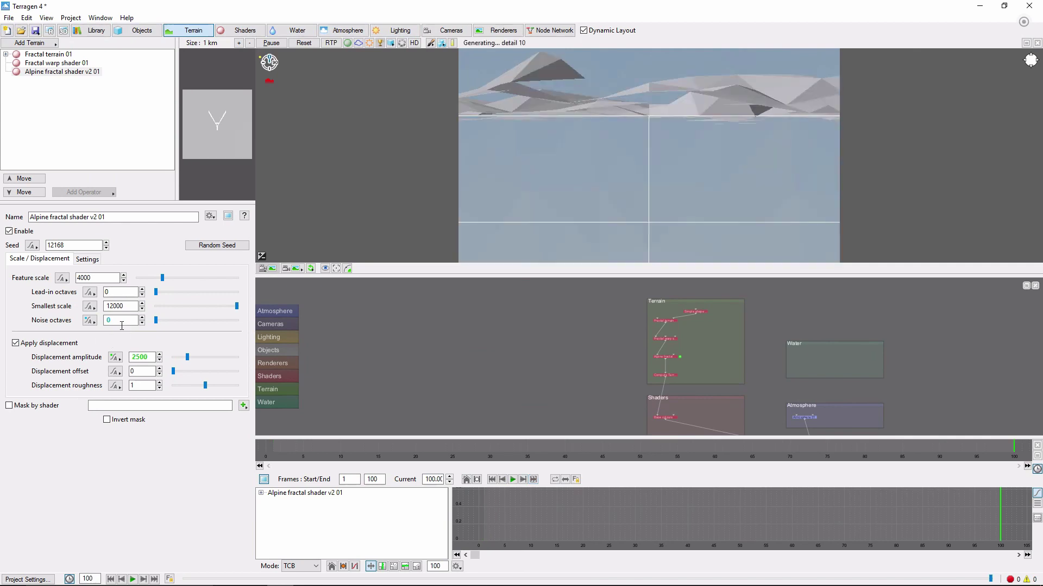
left_click(121, 321)
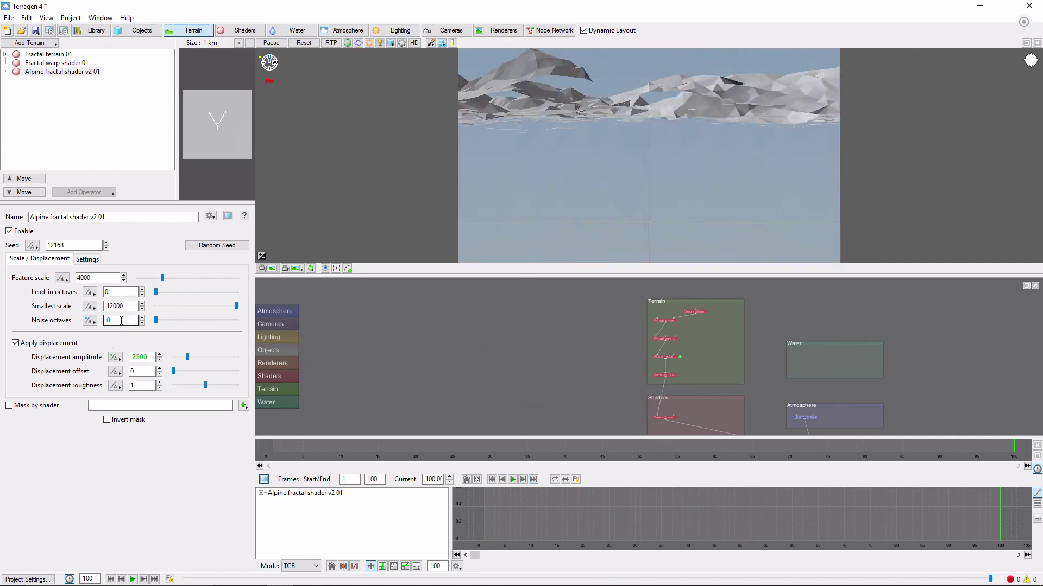
double_click(121, 320)
type("6")
key("Return")
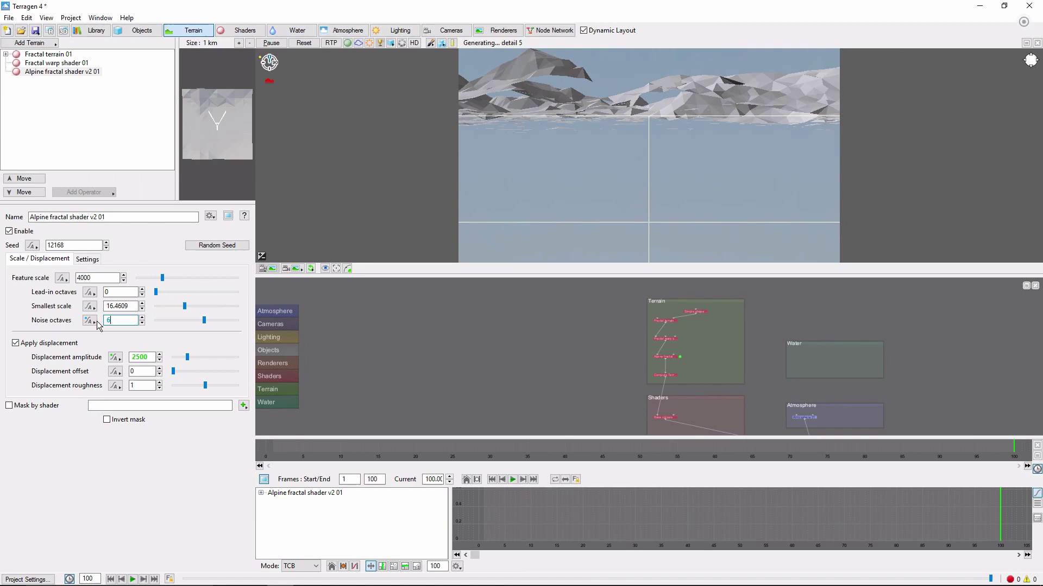
left_click(90, 320)
left_click(142, 322)
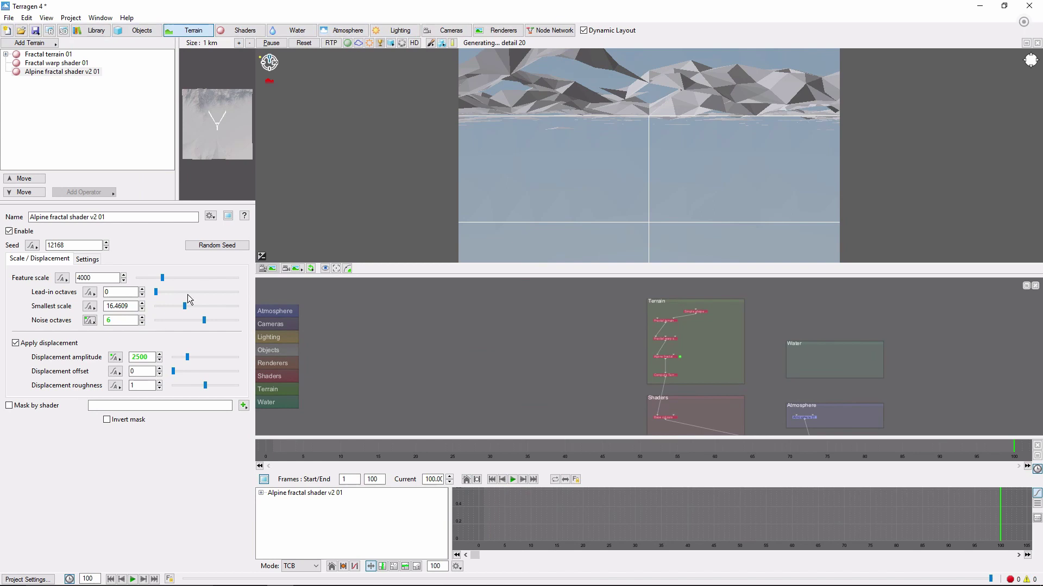
left_click(269, 80)
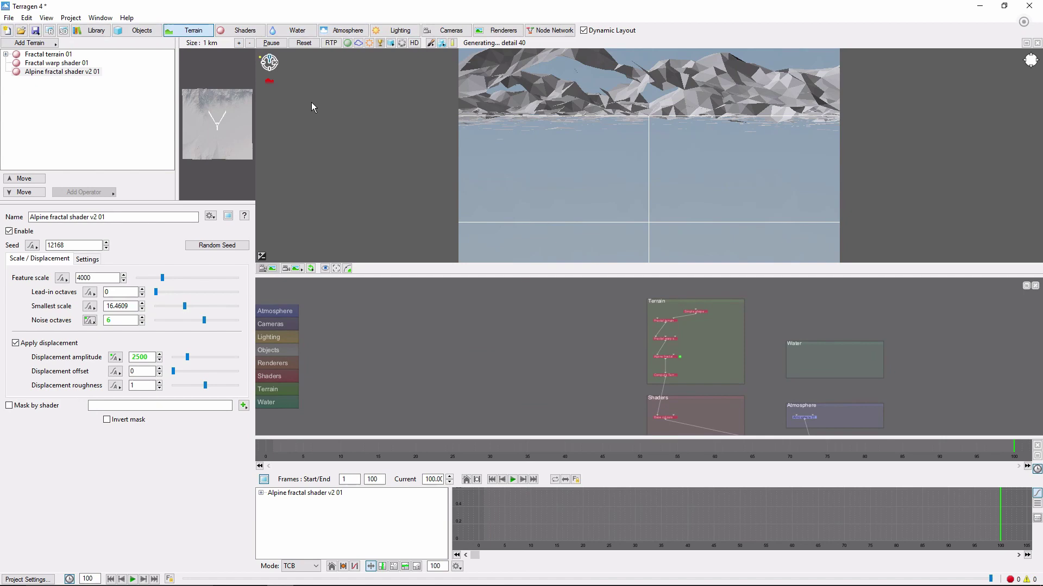
left_click(492, 479)
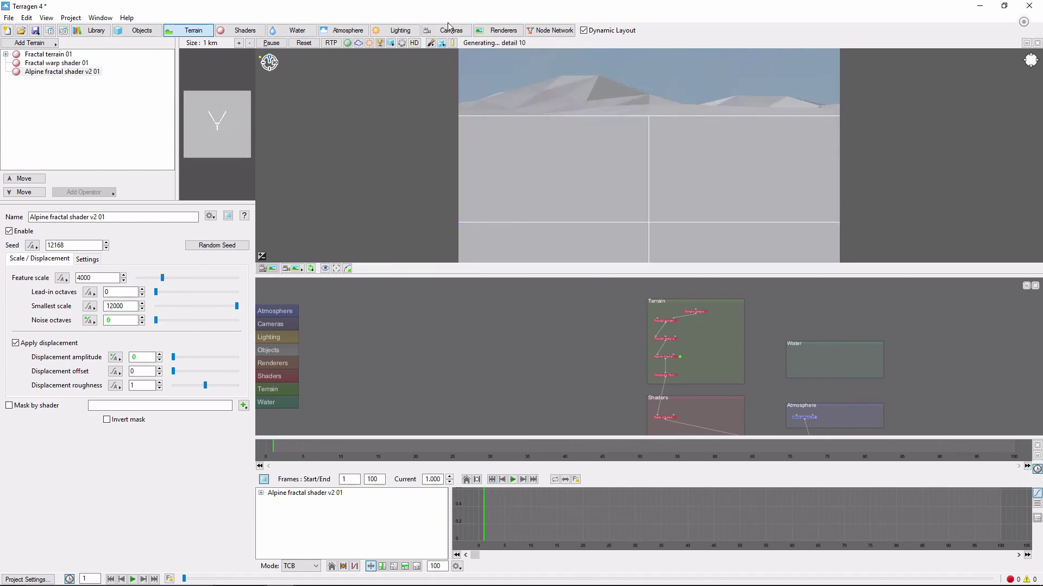
Key all Render Camera position (0, 10, -30) and rotation (-7, 0, 0) values at frame 1
left_click(450, 30)
left_click(67, 281)
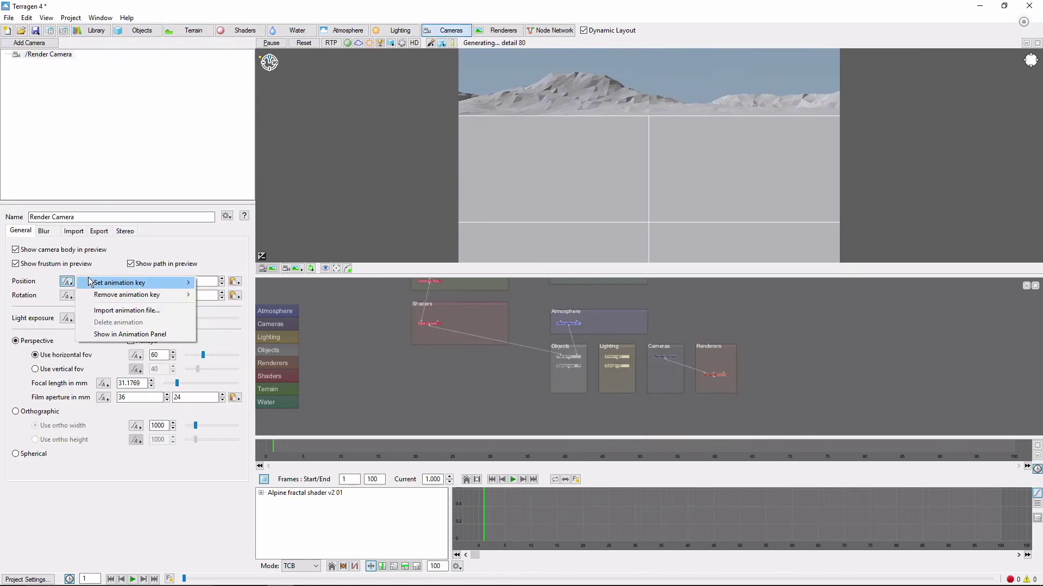
mouse_move(151, 284)
left_click(216, 283)
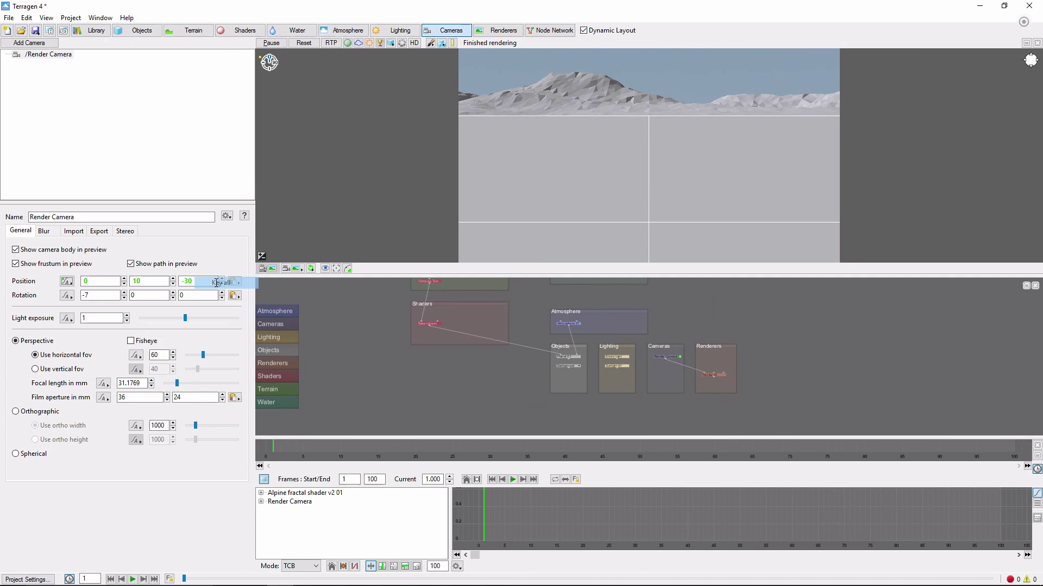
left_click(66, 297)
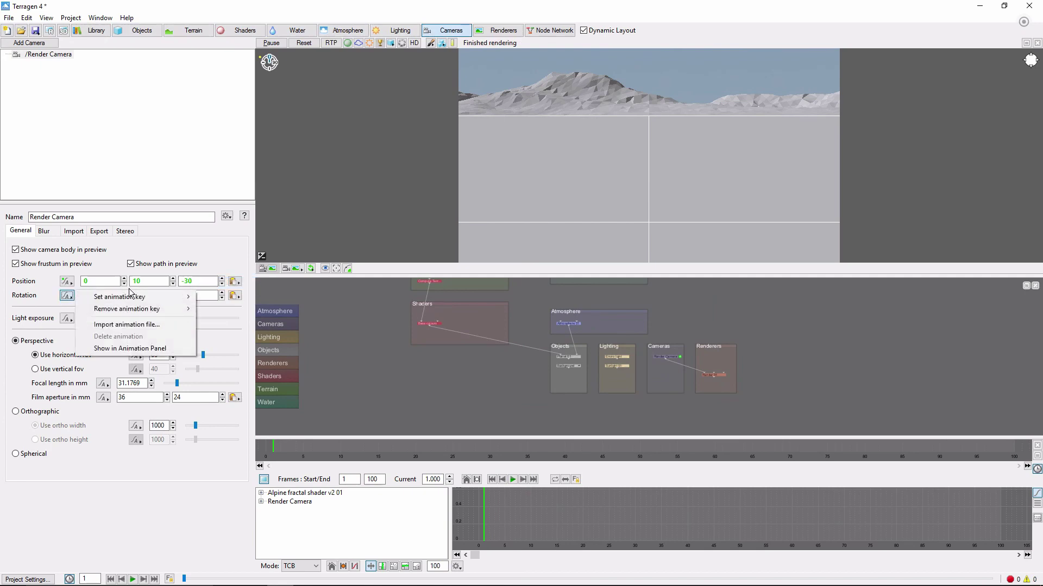
mouse_move(172, 299)
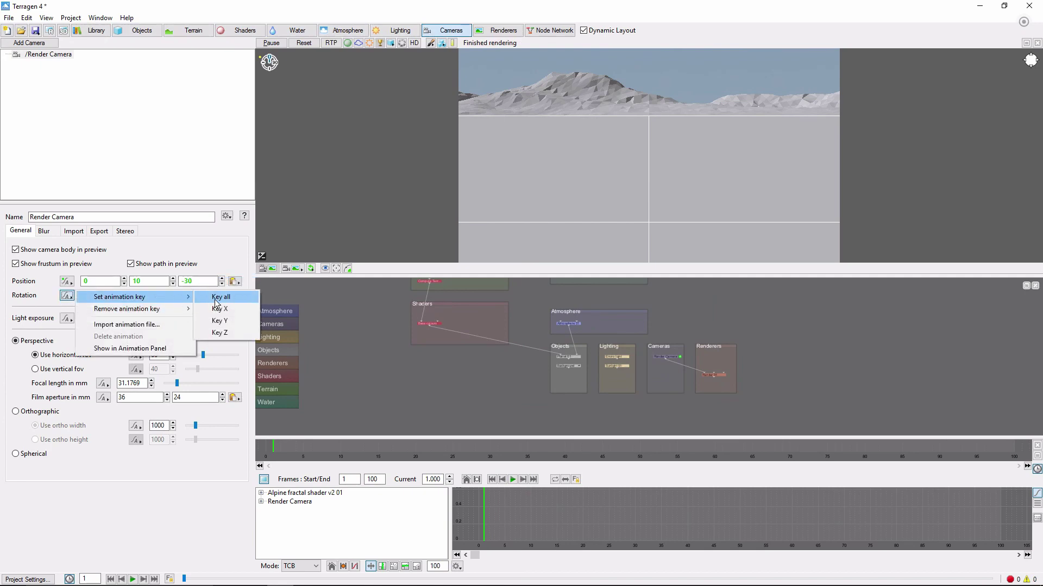
left_click(214, 298)
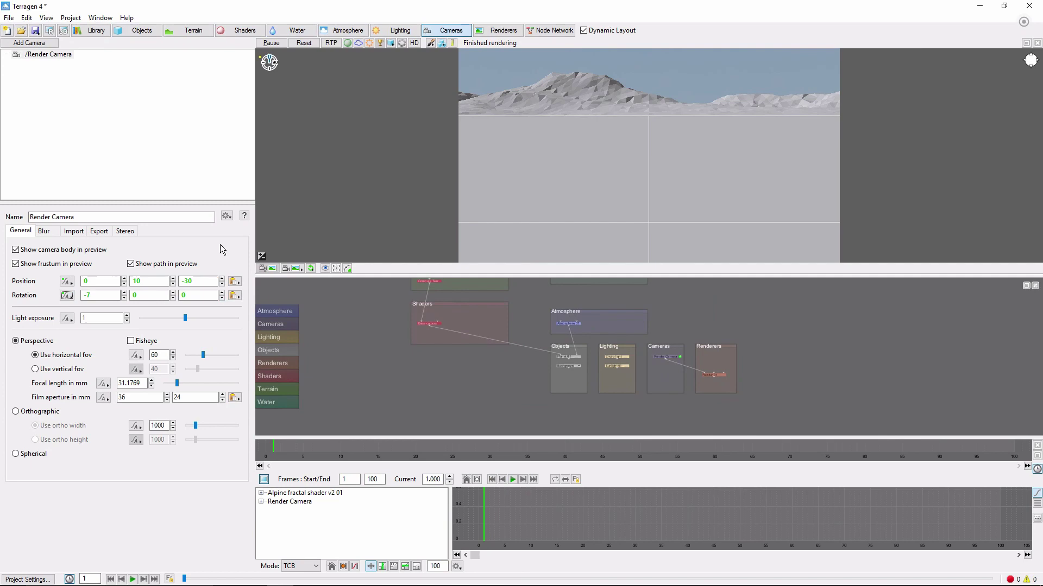
At frame 100, fly the camera toward the mountains and pull back to show more peaks
left_click(534, 480)
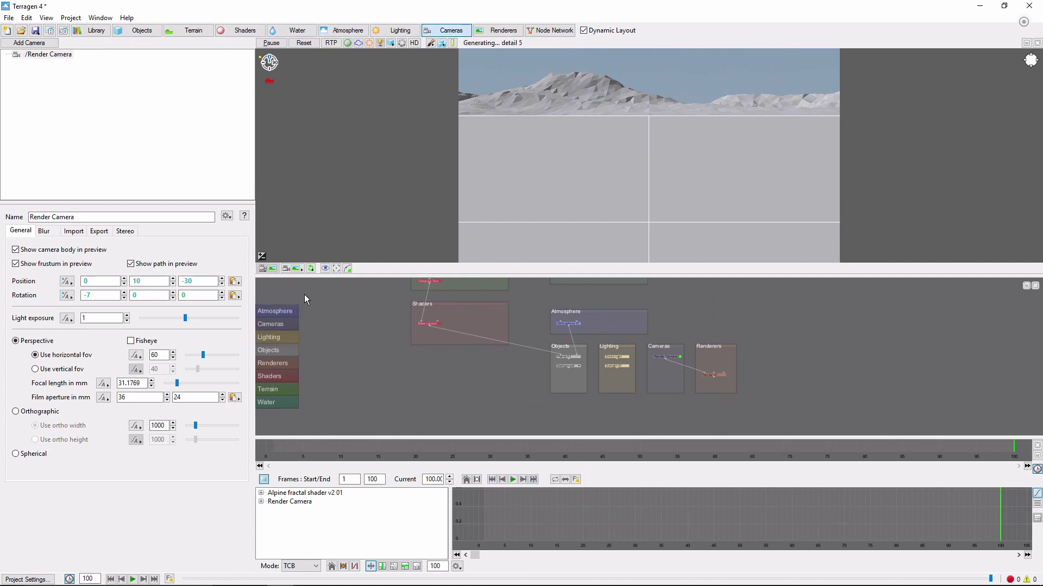
mouse_move(1030, 61)
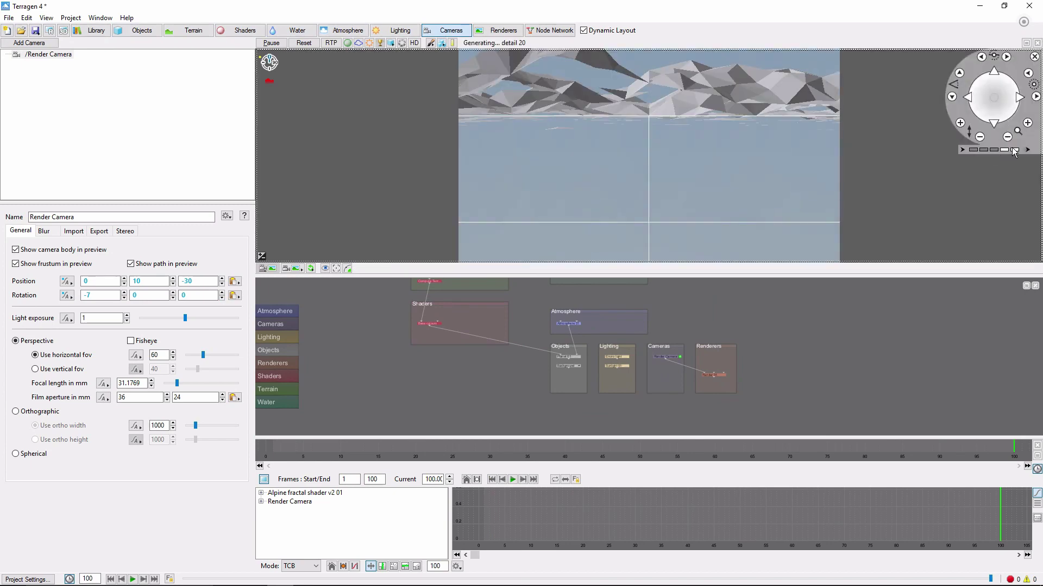
left_click(980, 136)
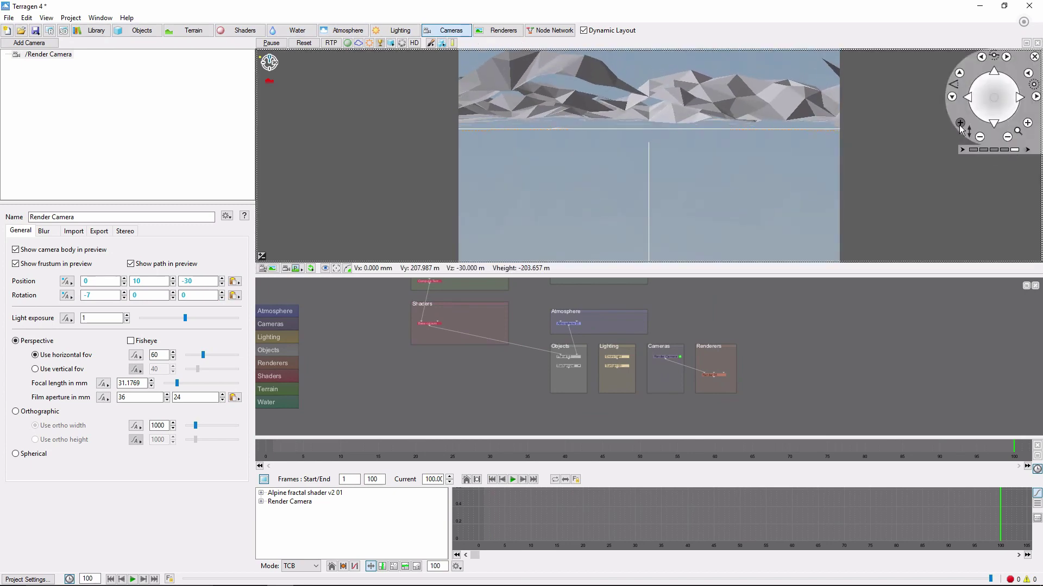
left_click(1004, 86)
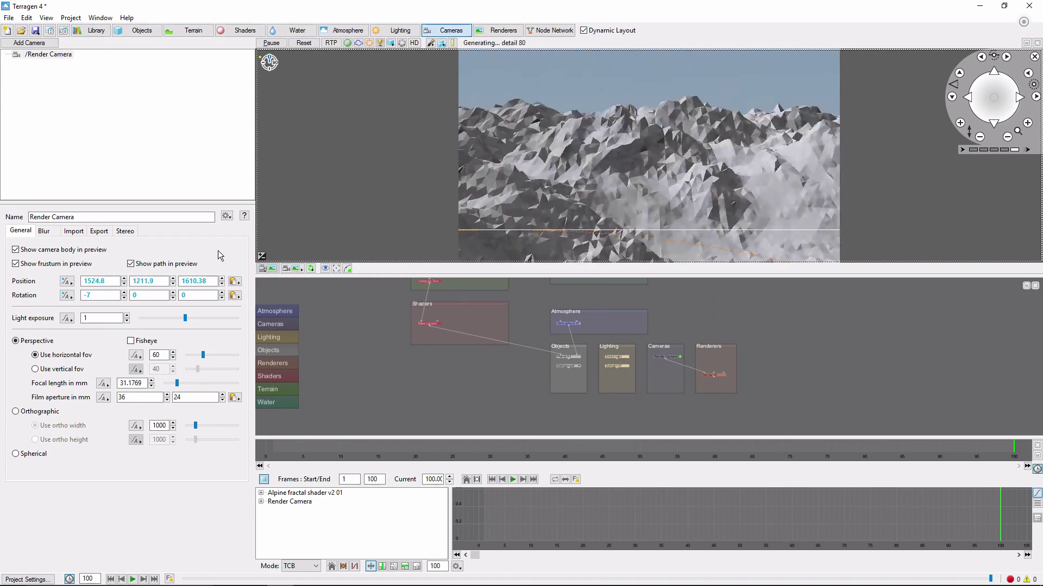
Key the camera's new position (1524.8, 1211.9, 1610.38) and rotation at frame 100
left_click(68, 281)
mouse_move(179, 283)
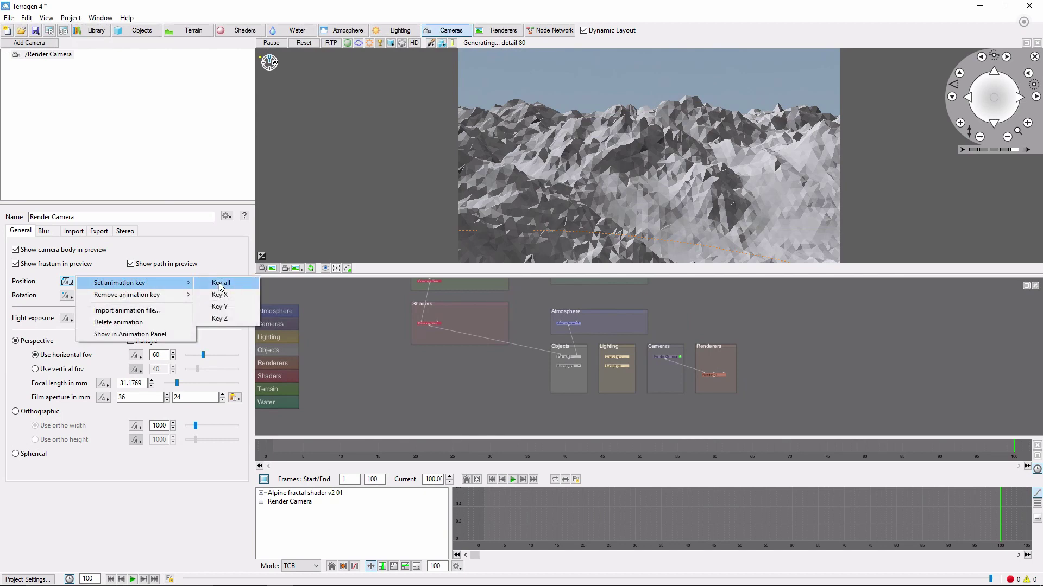
left_click(221, 287)
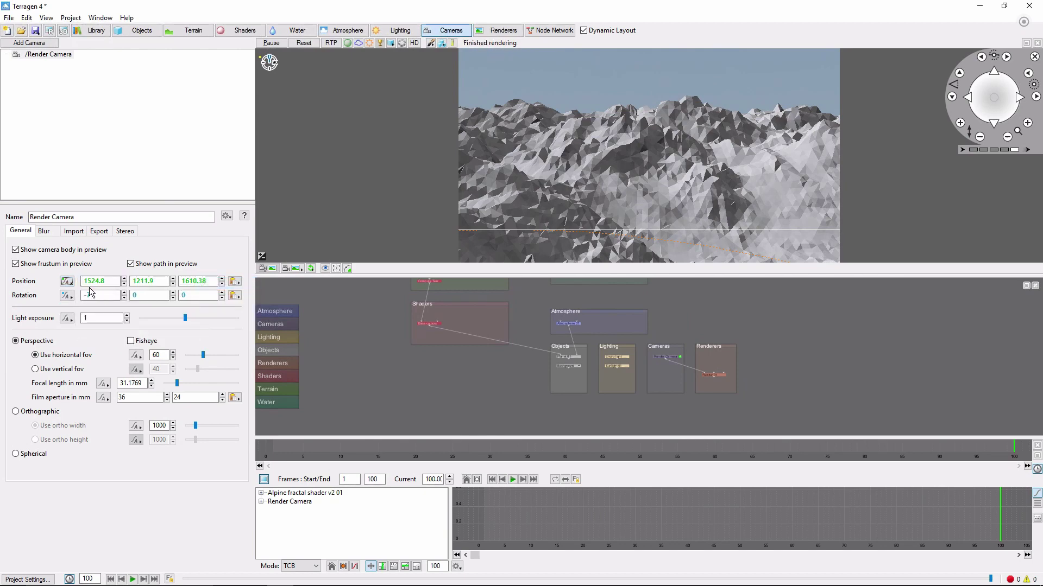
left_click(67, 296)
mouse_move(122, 299)
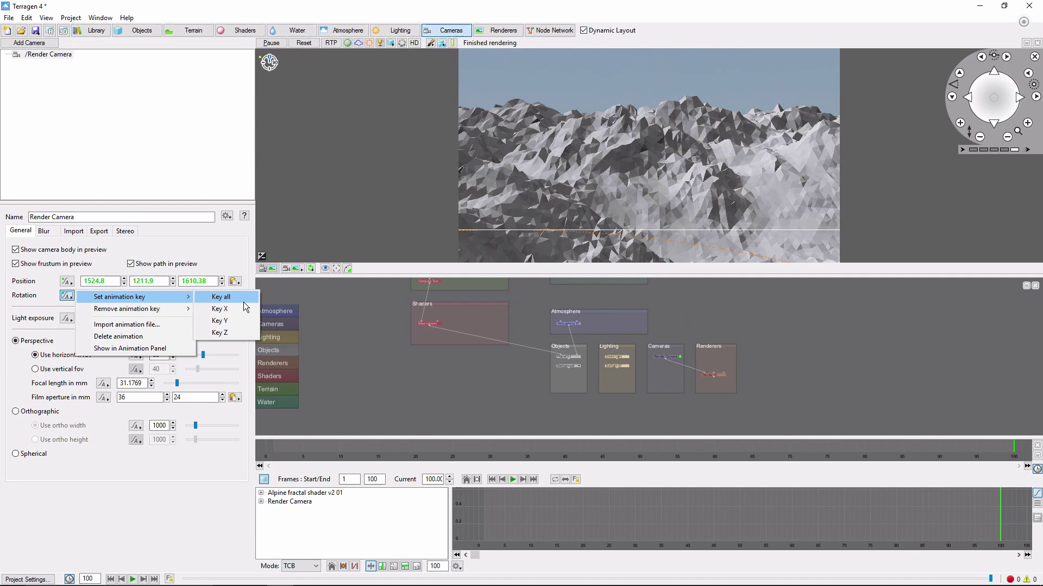
left_click(235, 299)
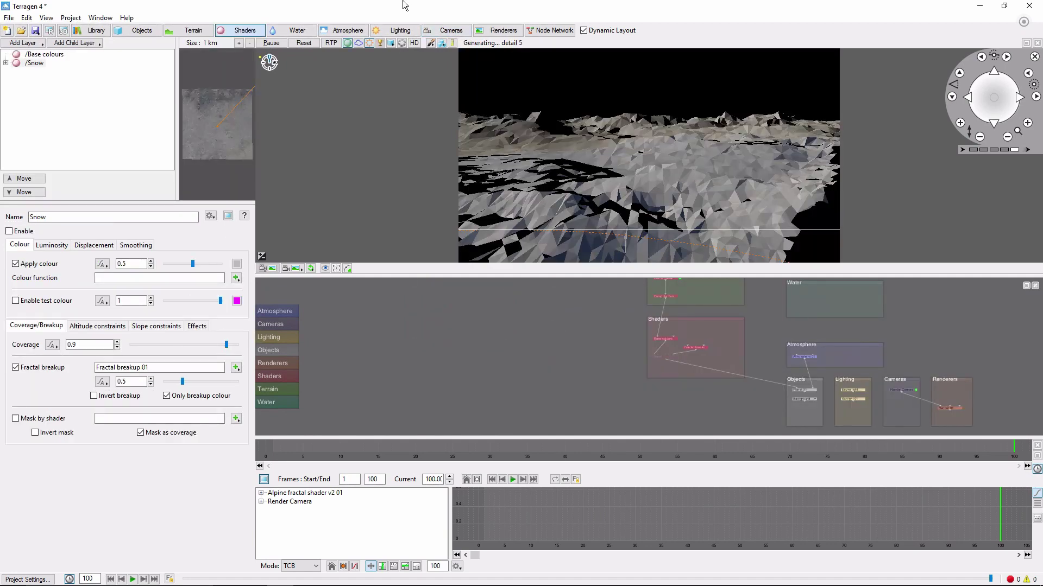
Select and enable the Snow layer, showing its altitude constraint settings
left_click(27, 63)
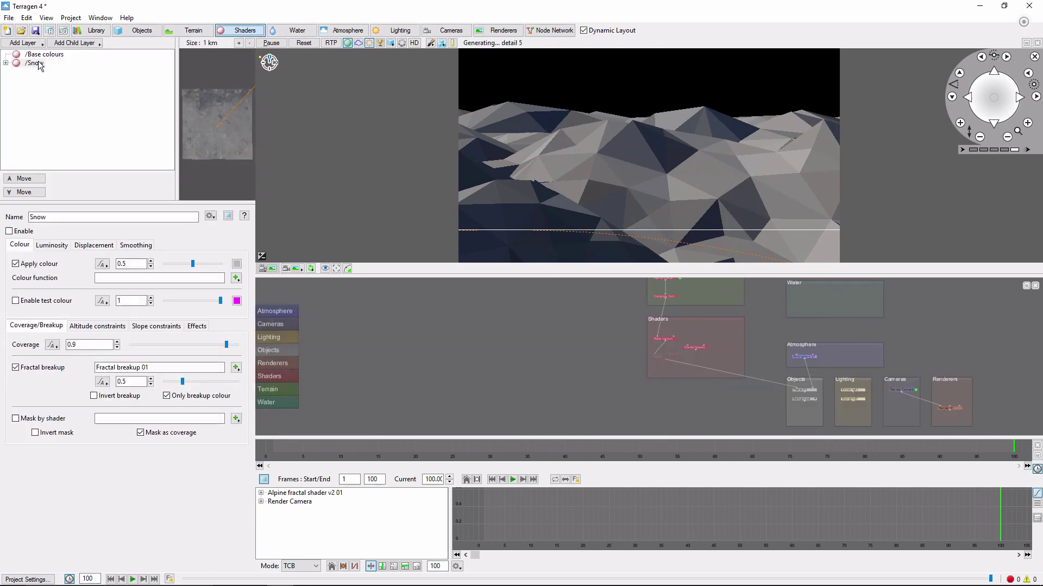
left_click(35, 63)
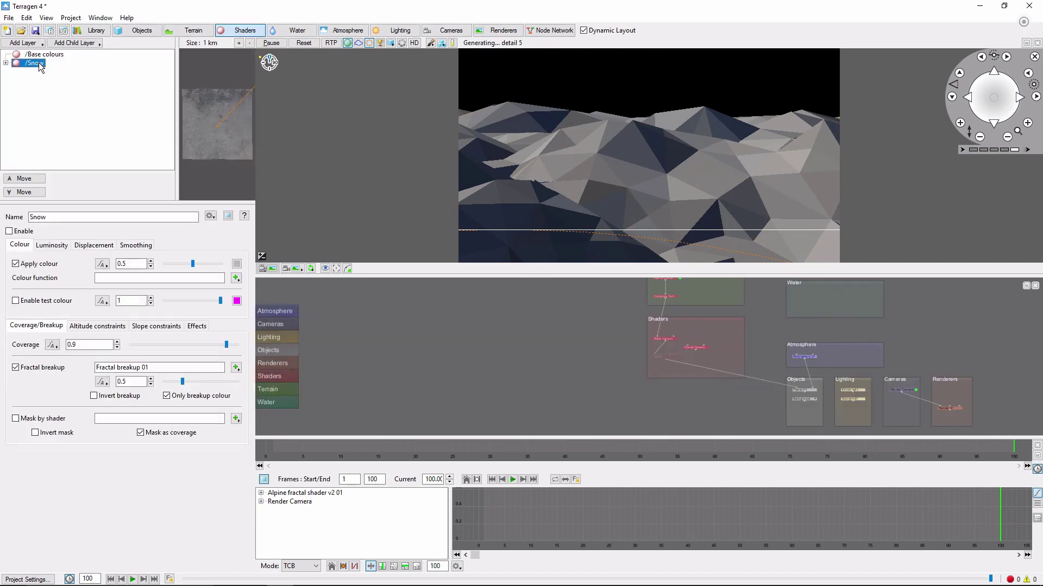
left_click(9, 231)
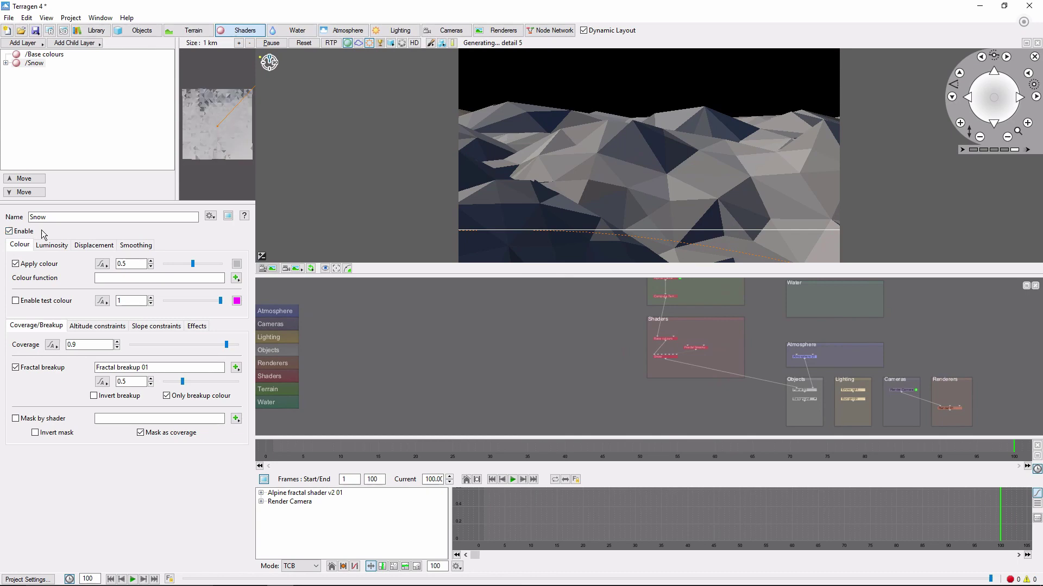
left_click(102, 328)
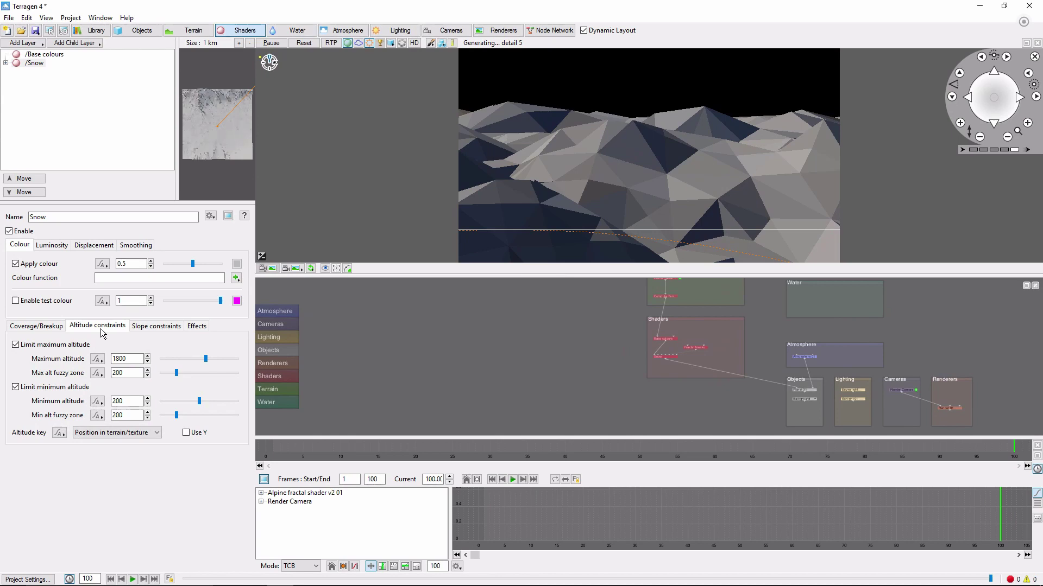
At frame 1, set Snow's minimum altitude to 500 and key it
left_click(491, 479)
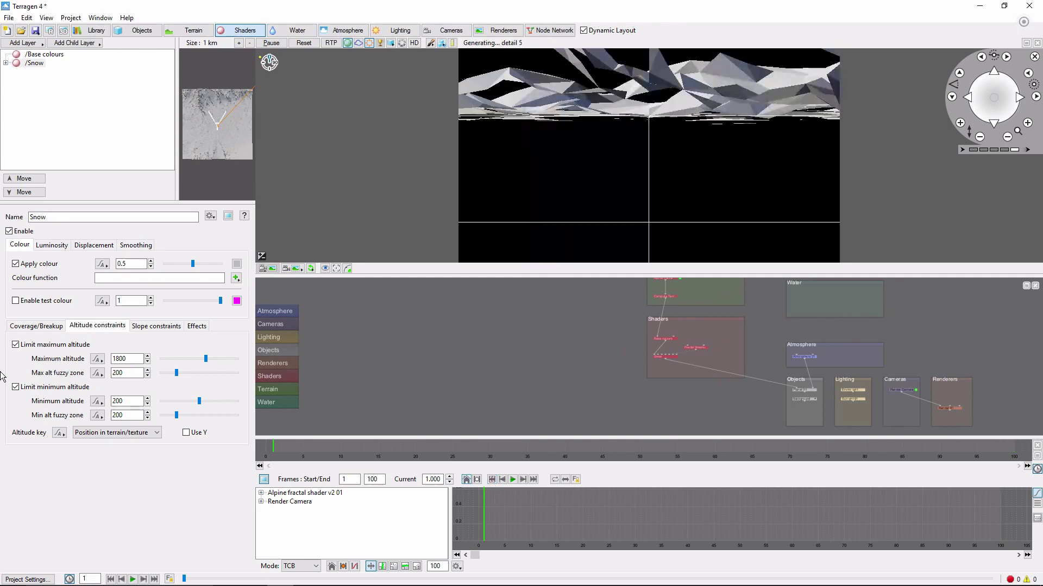
double_click(134, 404)
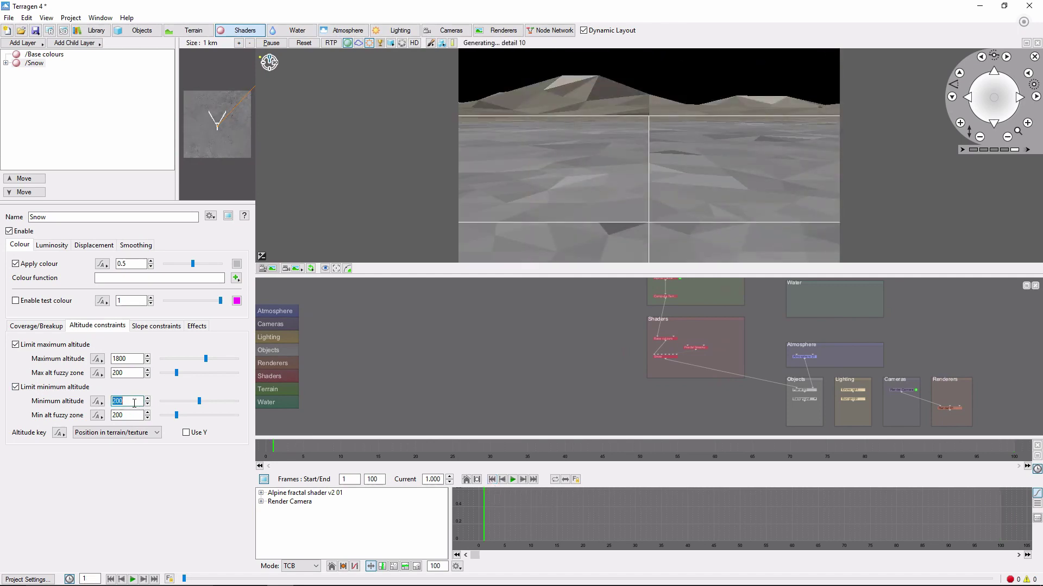
type("500")
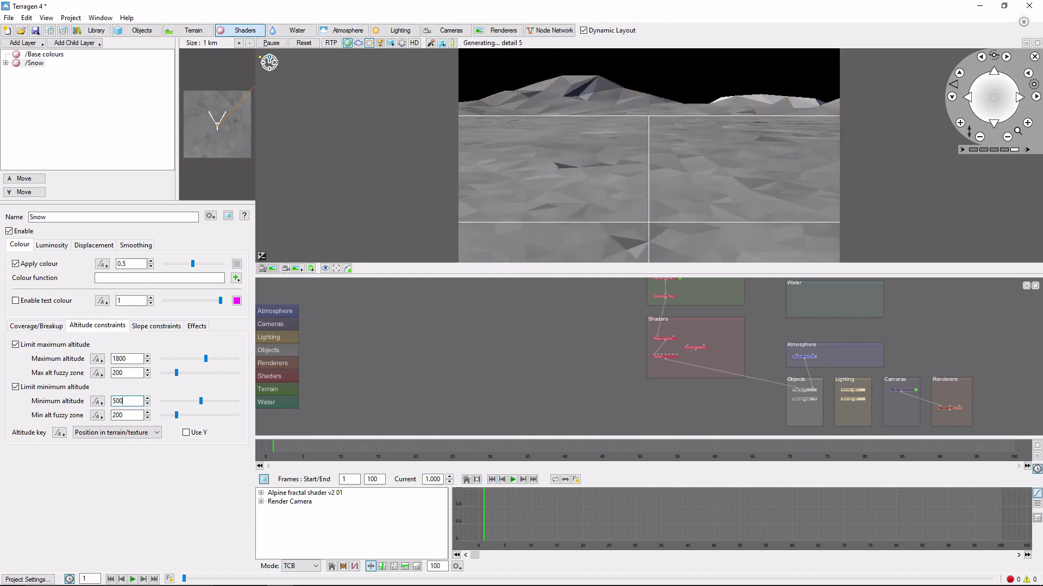
left_click(97, 401)
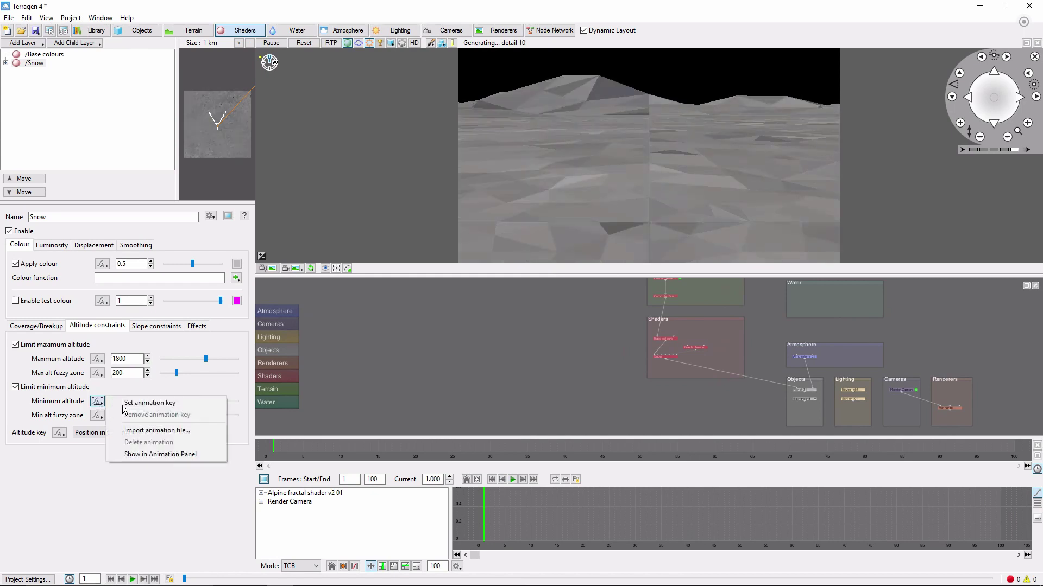
left_click(124, 402)
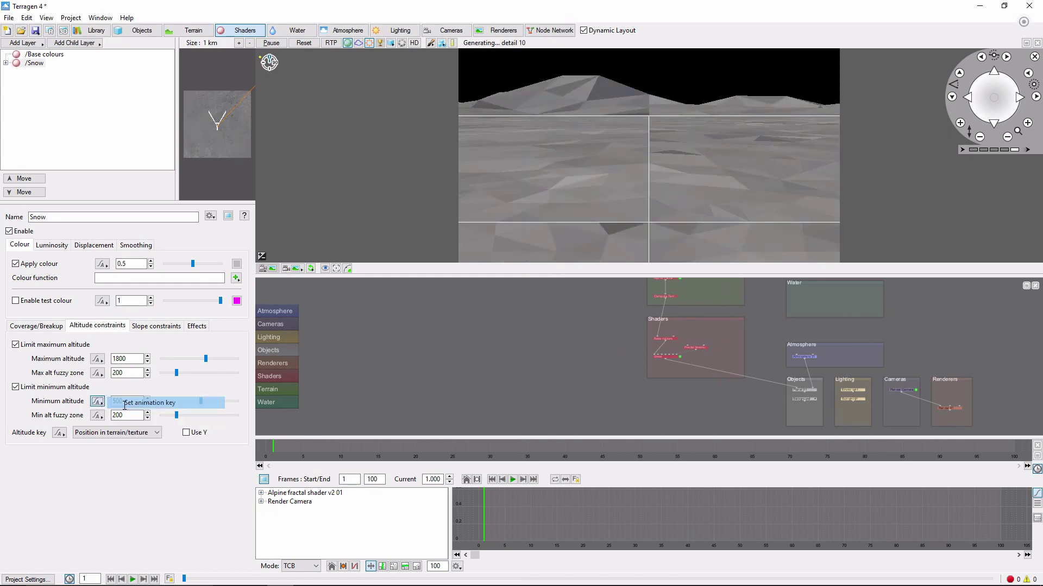
At frame 100, set minimum altitude to 0 and key it
left_click(533, 479)
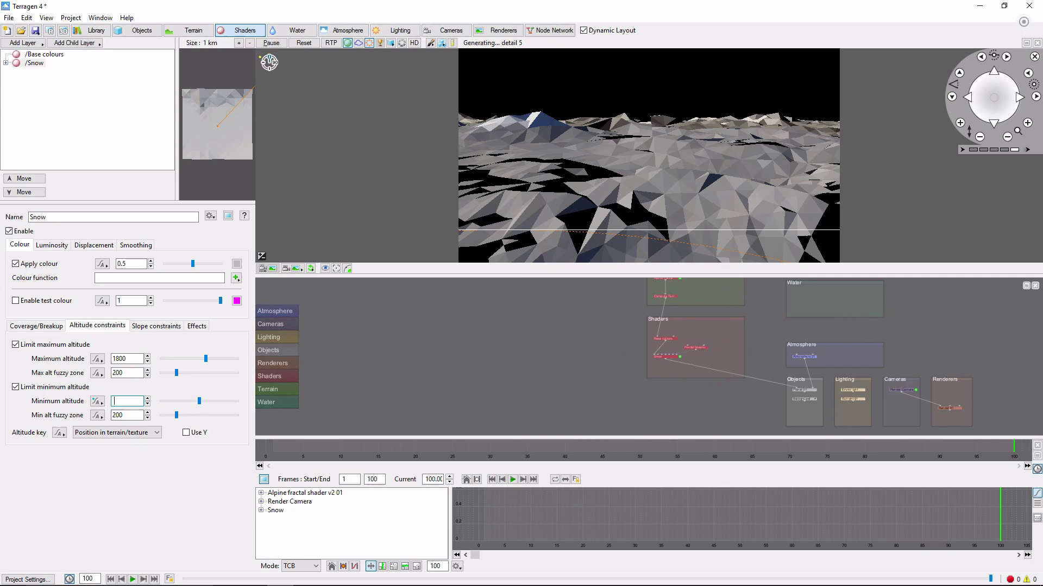
type("0")
left_click(98, 402)
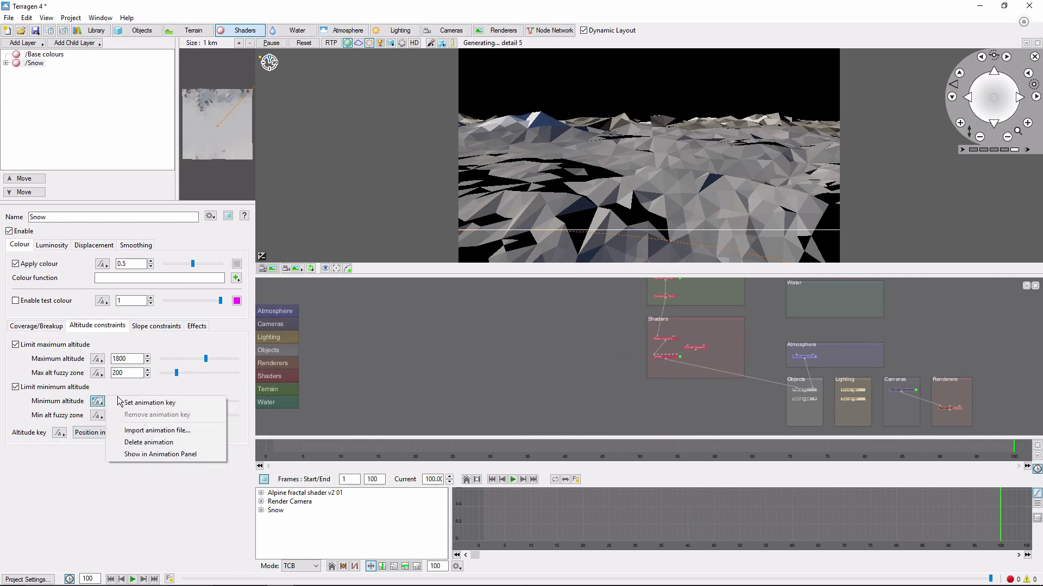
left_click(179, 402)
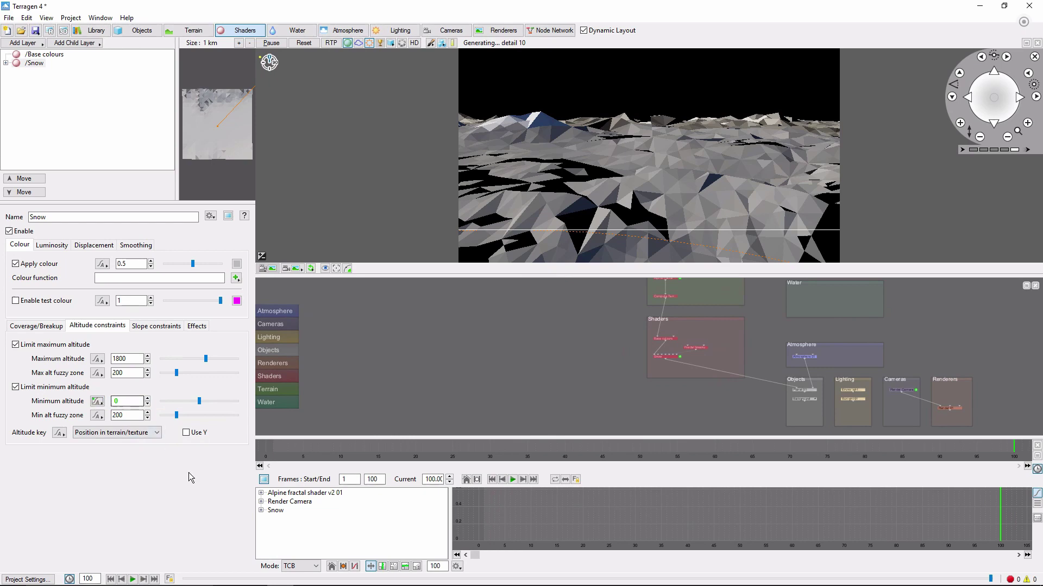
Play the animation preview starting from frame 1
left_click(512, 480)
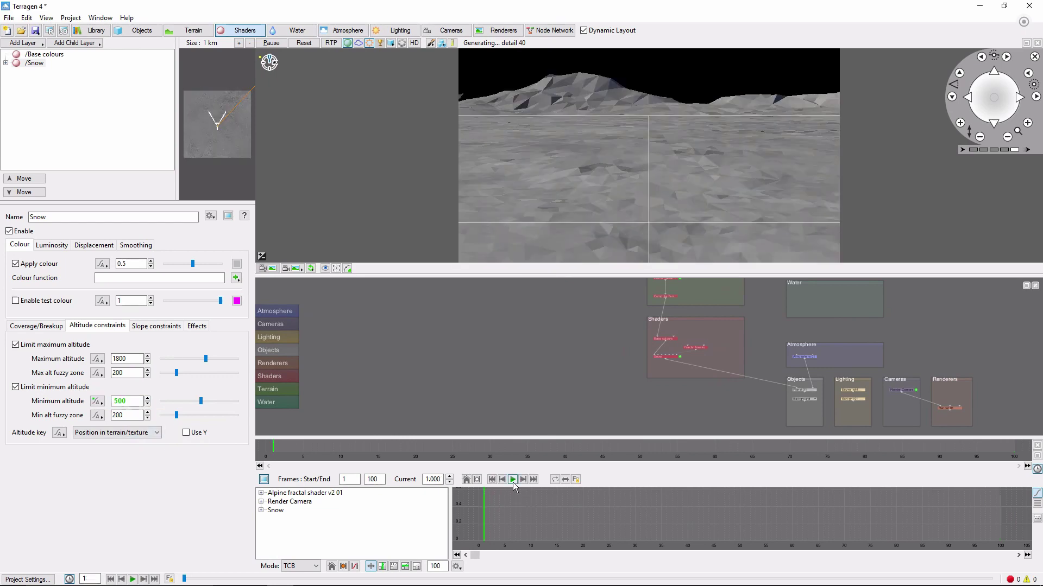
left_click(512, 480)
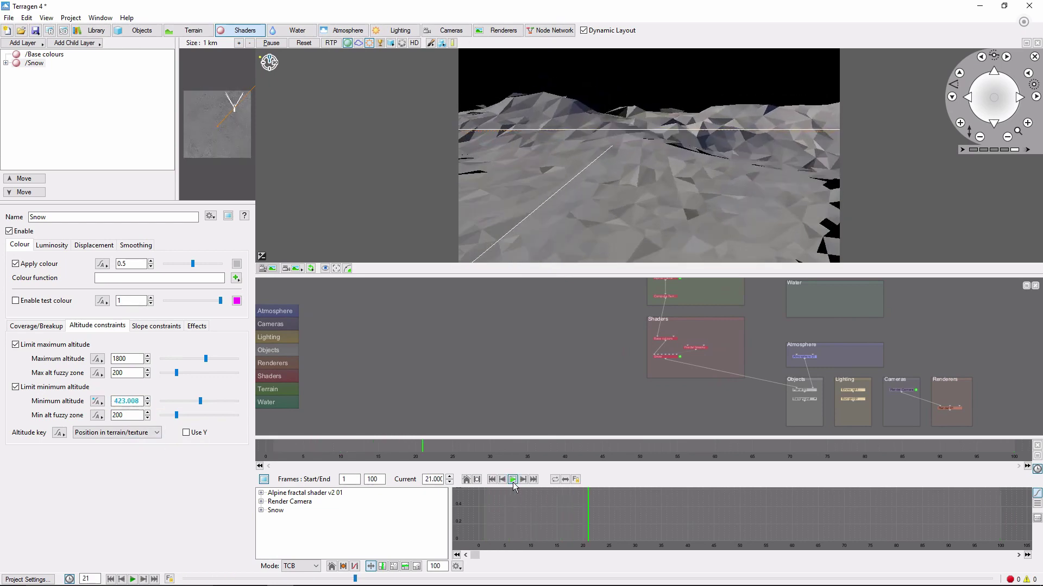